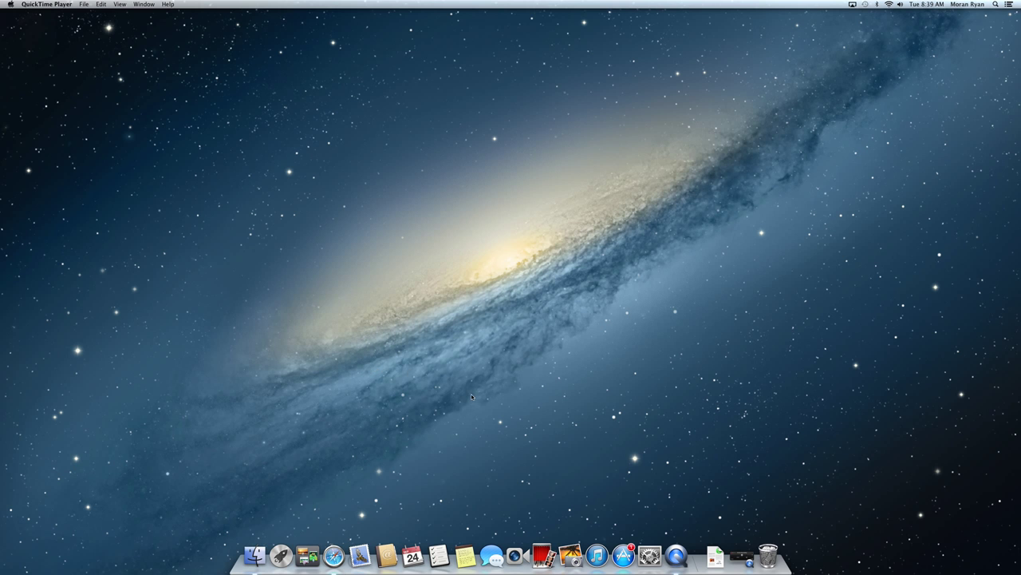
- Browse the installed apps in Launchpad, then close it and return to the desktop
left_click(290, 550)
scroll(374, 408, "right", 5)
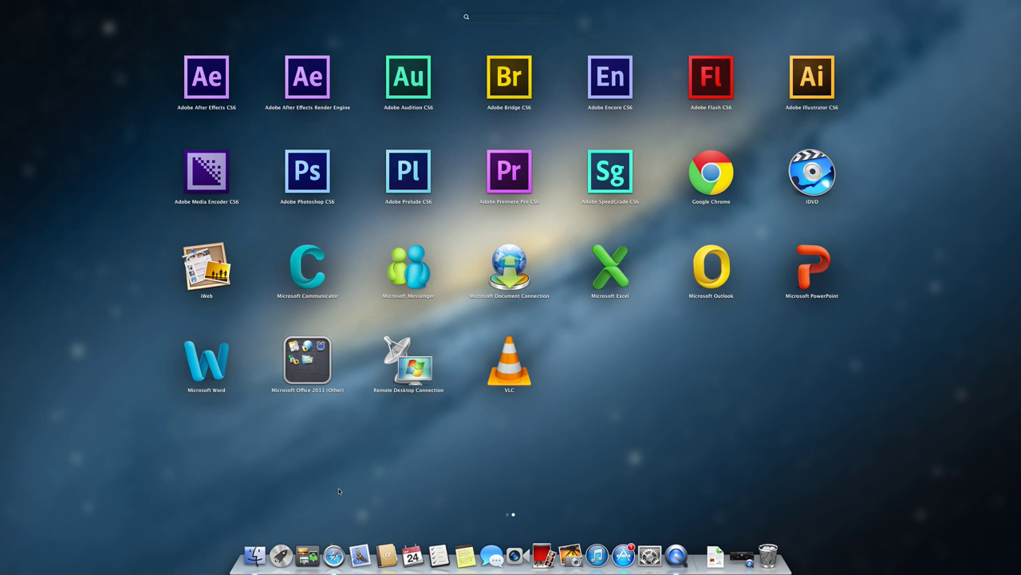
left_click(281, 554)
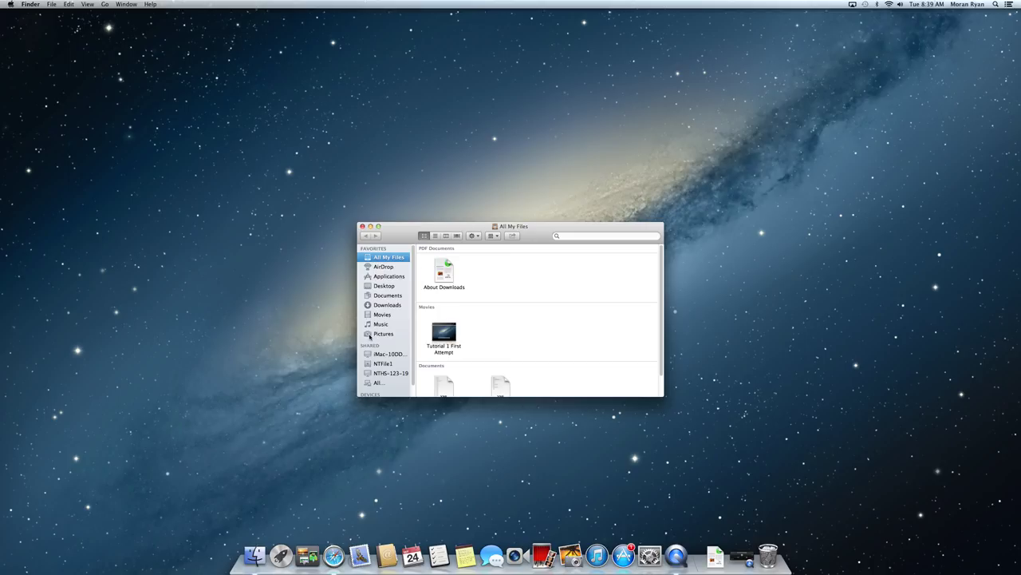
- Look inside the Applications folder's Adobe folder in Finder, then close the window
left_click(388, 276)
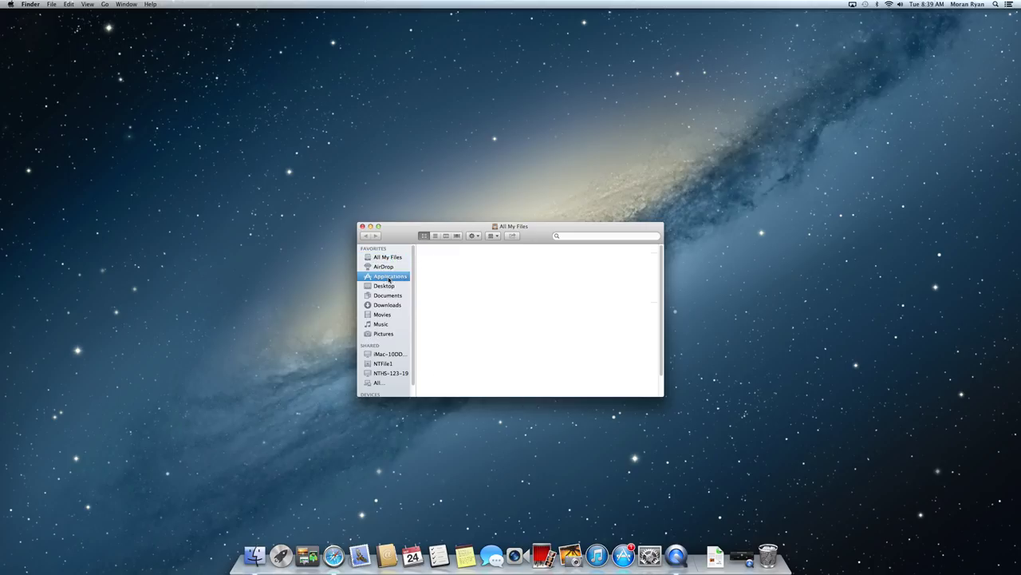
scroll(492, 293, "up", 10)
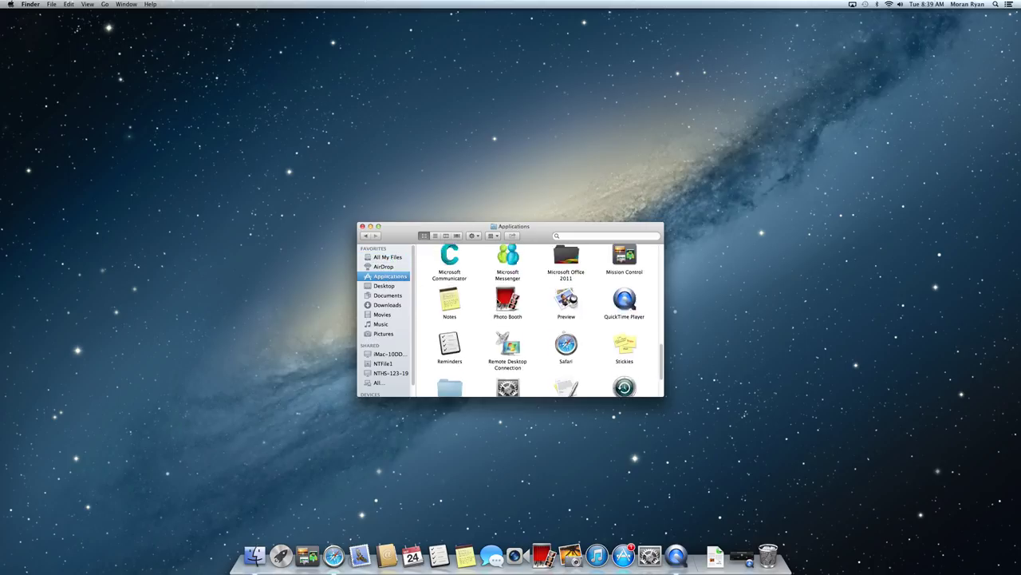
scroll(457, 281, "up", 4)
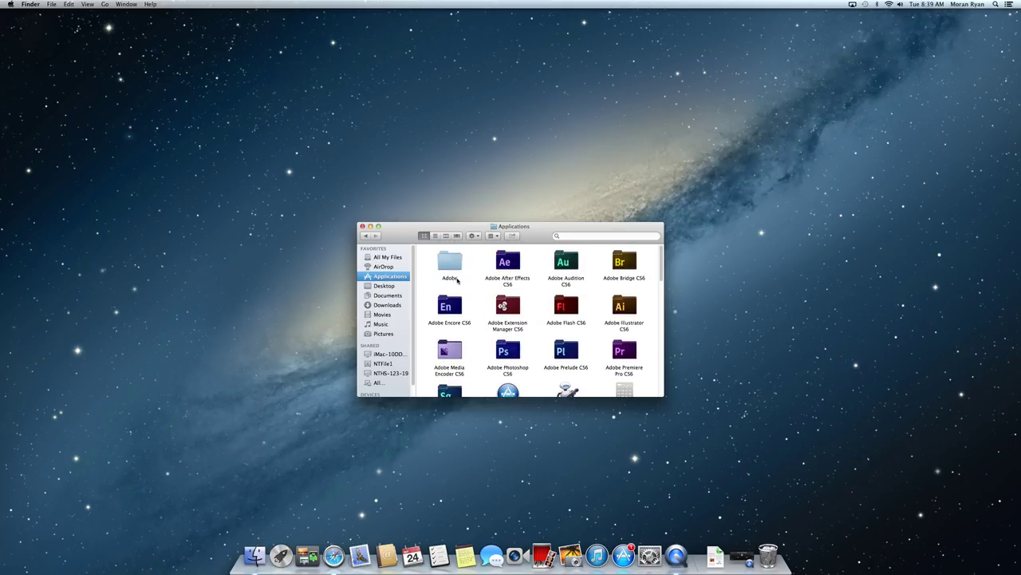
left_click(442, 265)
double_click(442, 266)
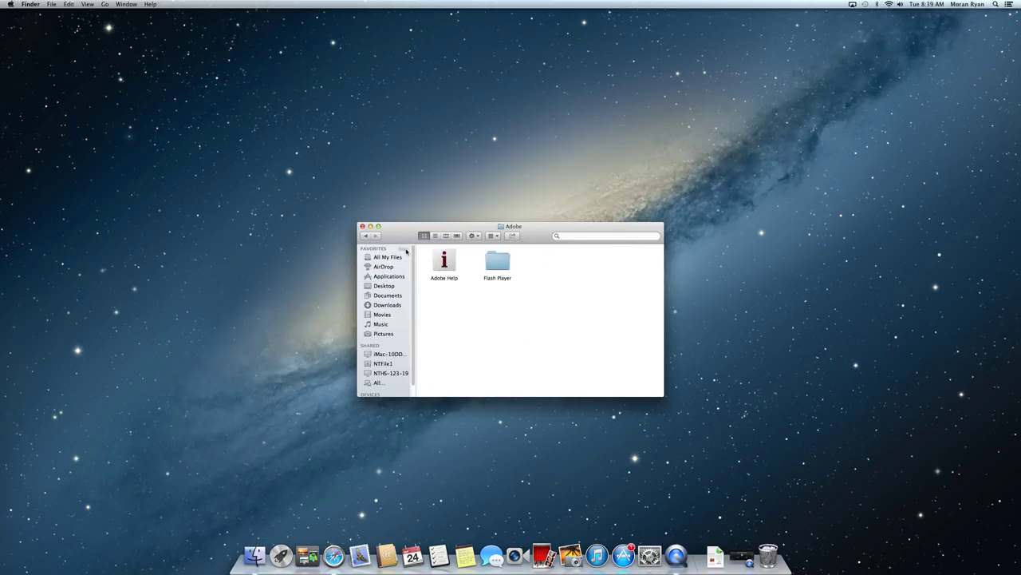
key("super+w")
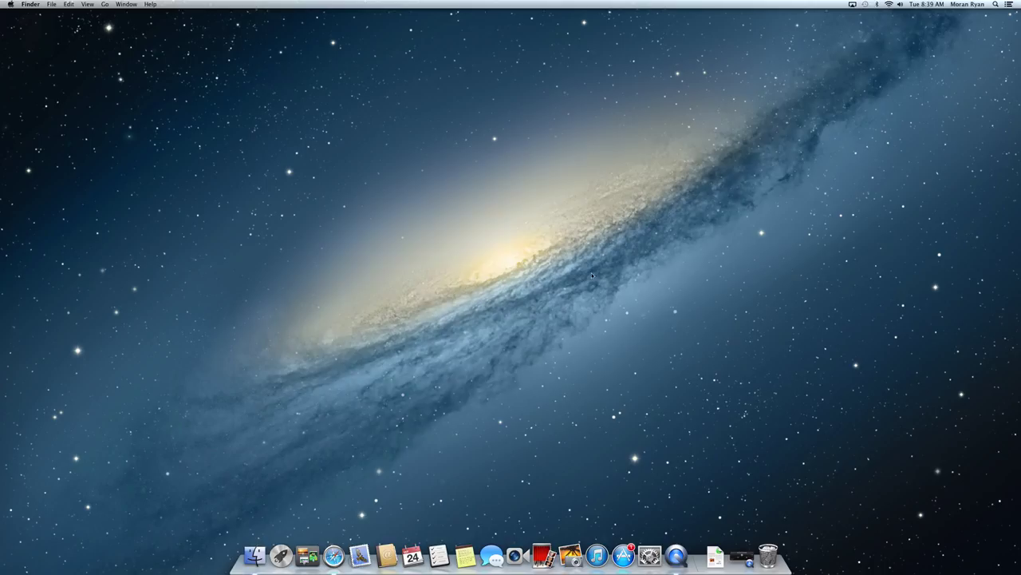
- Search Spotlight for 'adobe pre' and launch Adobe Premiere Pro CS6 from the results
left_click(994, 4)
type("quick")
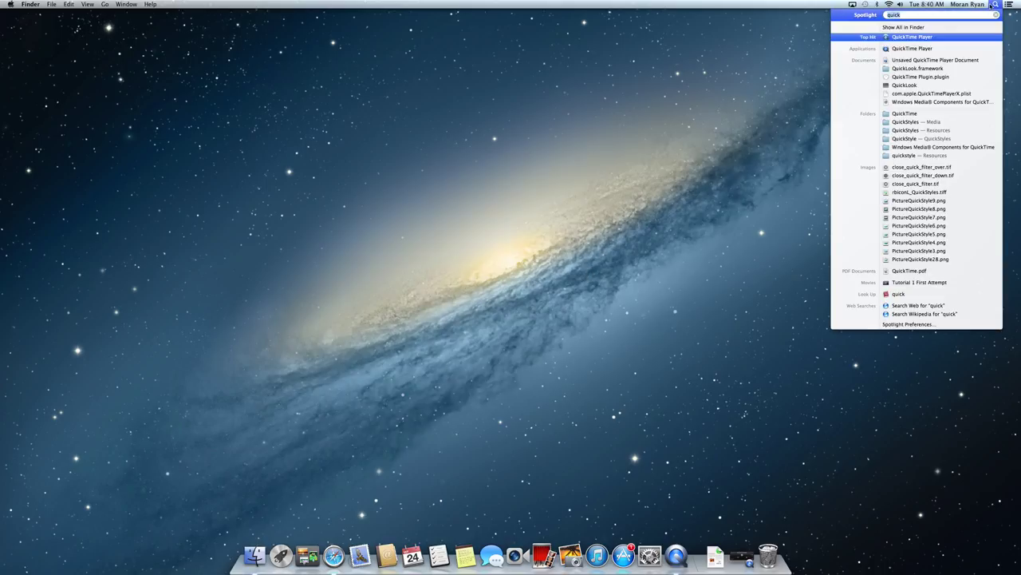
key("BackSpace")
key("BackSpace")
key("BackSpace")
key("BackSpace")
key("BackSpace")
type("ad")
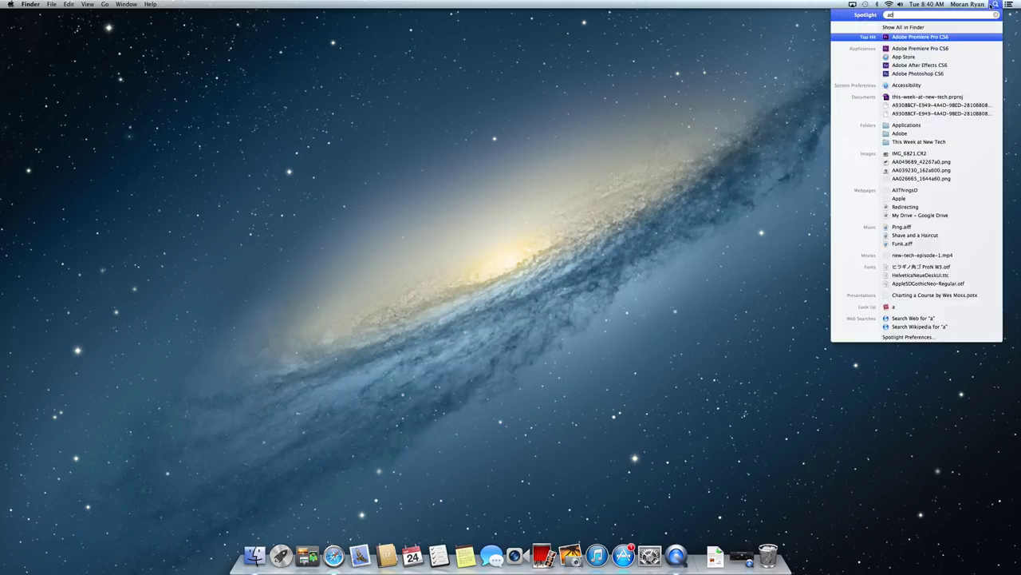
type("obe pre")
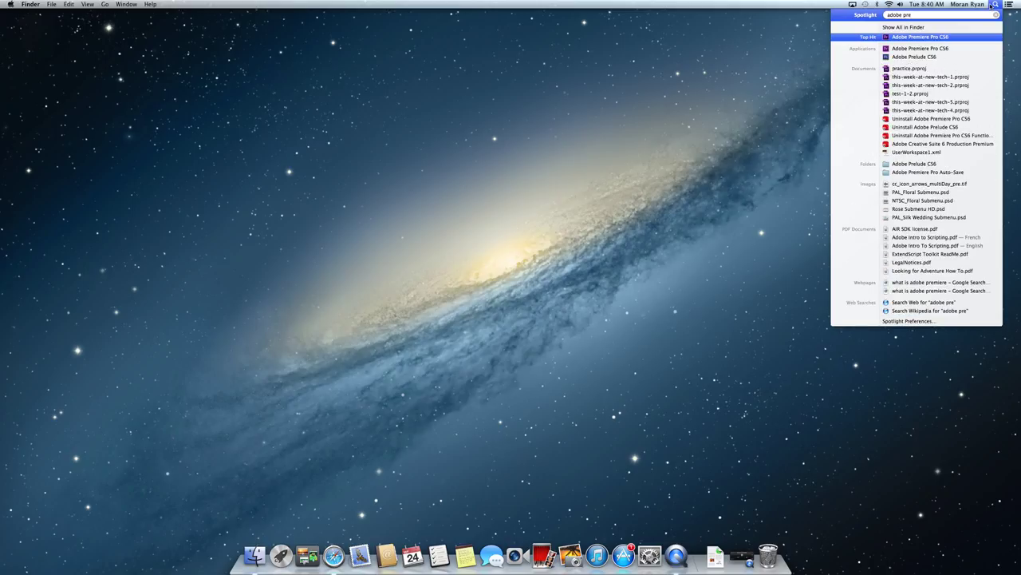
key("Return")
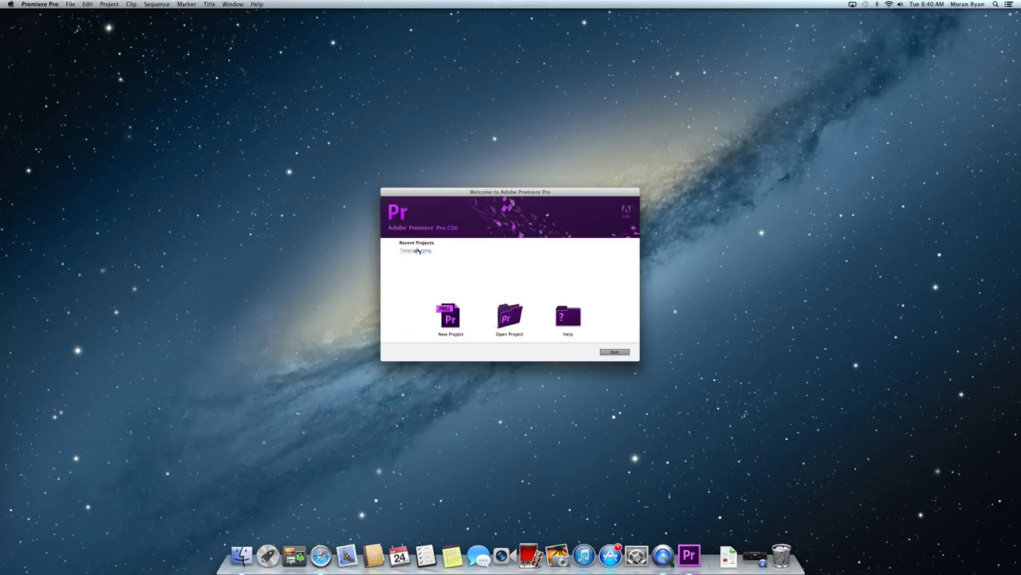
- Start a new project with HDV capture format and name it Tutorial
left_click(457, 315)
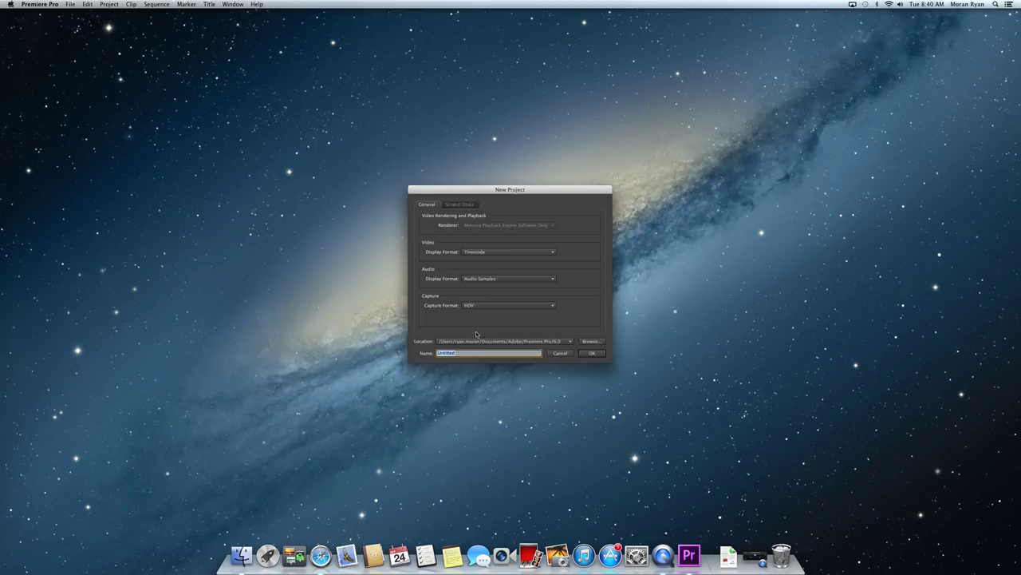
left_click(502, 307)
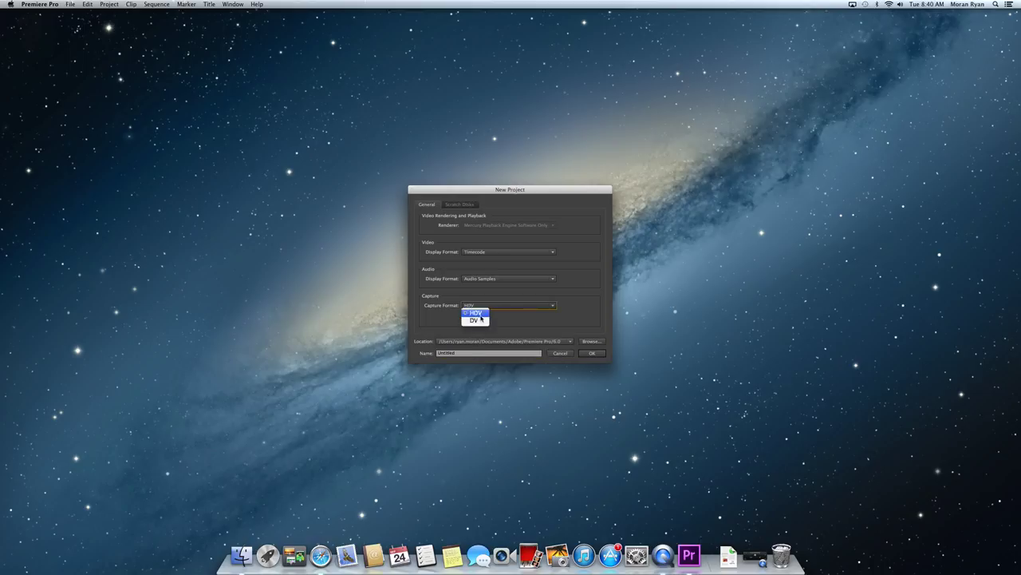
left_click(479, 312)
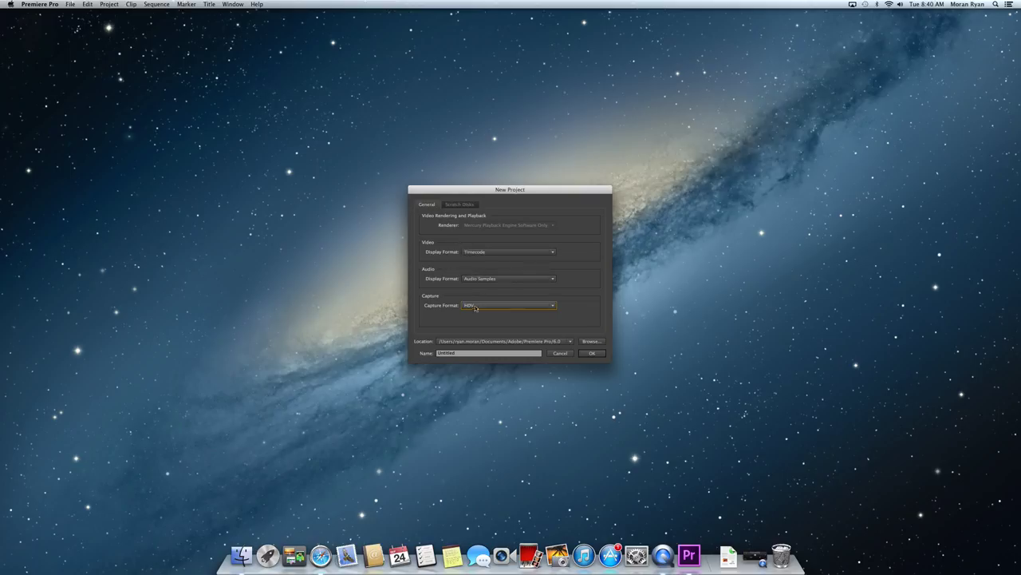
left_click(482, 354)
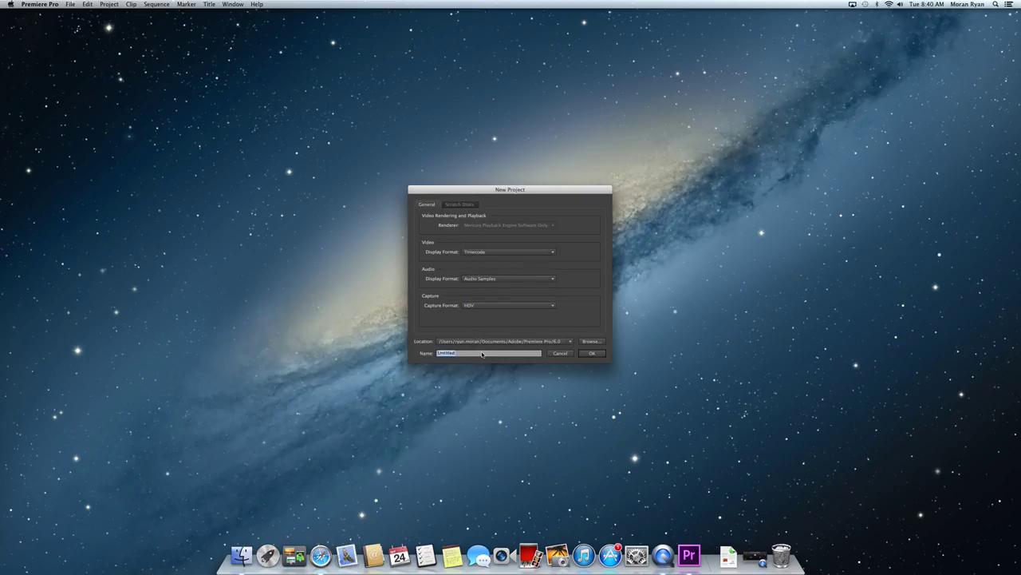
type("Tutorial")
- Keep the default save location, create the project and overwrite the existing Tutorial project
left_click(558, 343)
left_click(559, 350)
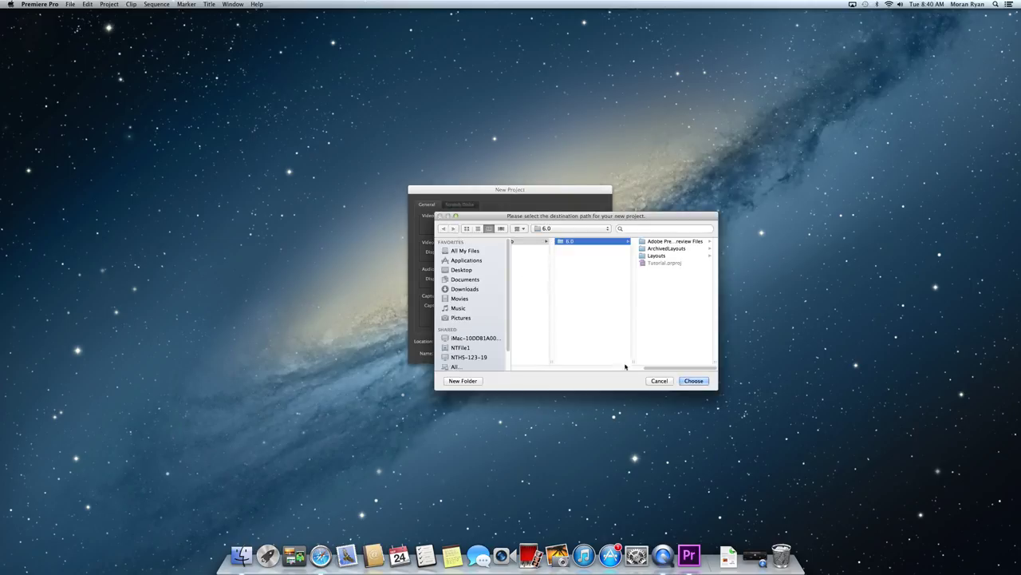
left_click(665, 382)
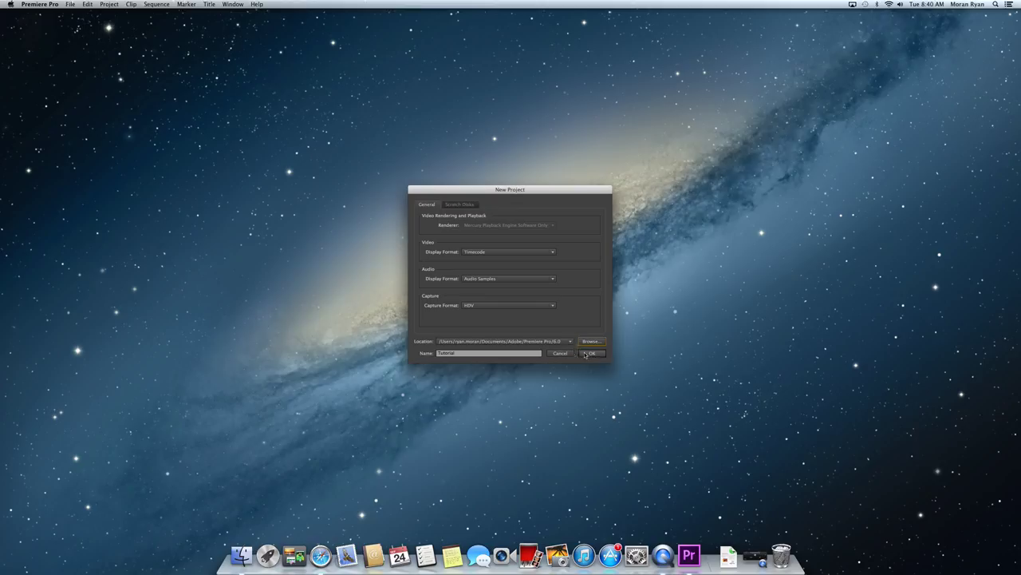
left_click(590, 354)
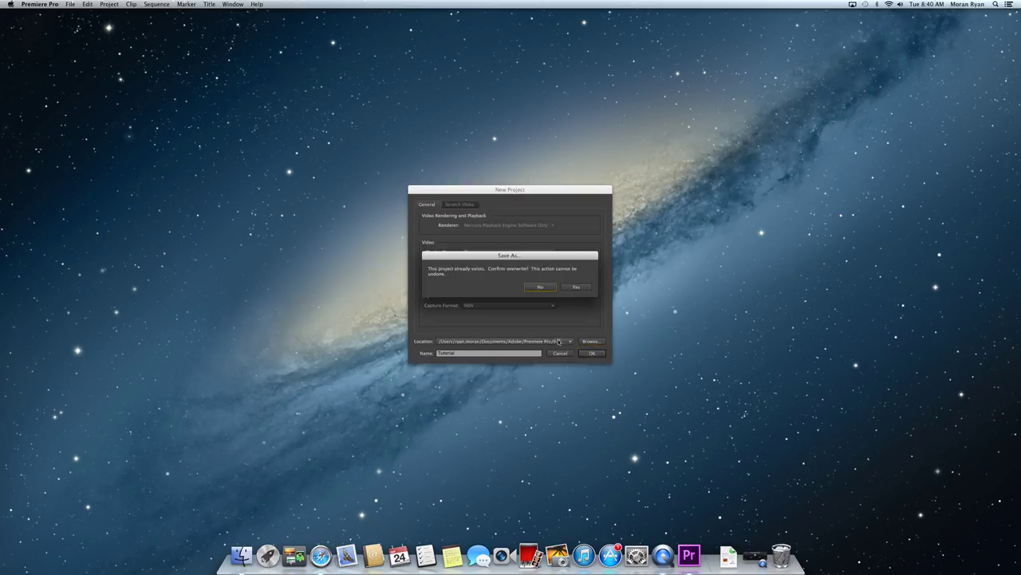
left_click(572, 290)
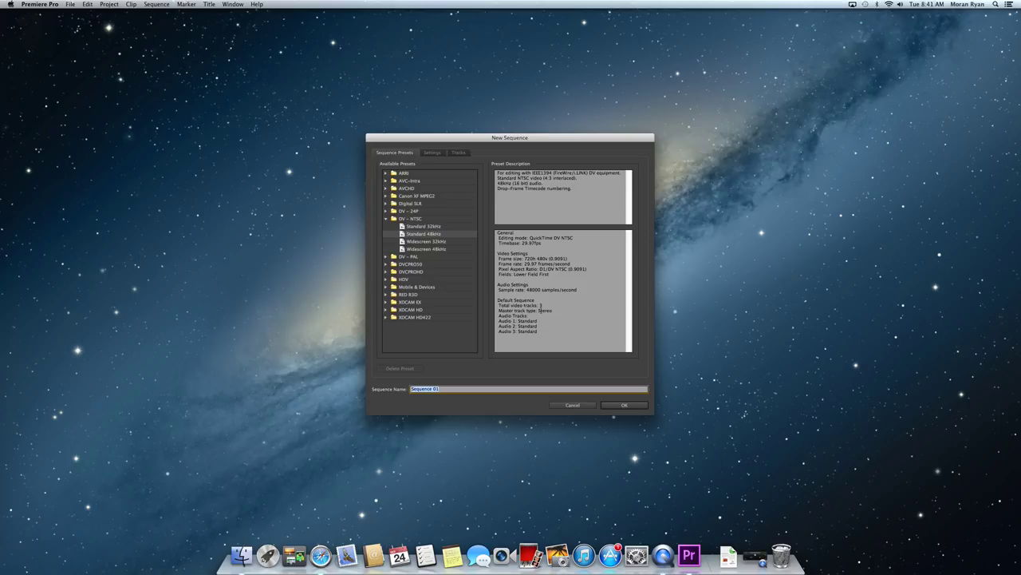
- Cancel the New Sequence dialog without creating Sequence 01
left_click(571, 404)
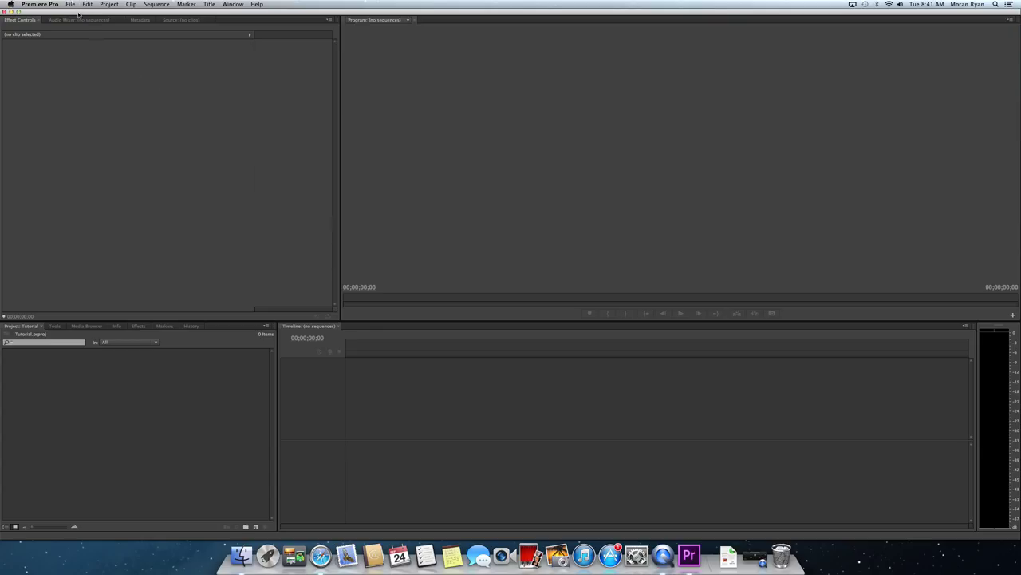
- Browse the Desktop in Premiere's Import dialog without importing, then mute the system sound
left_click(190, 140)
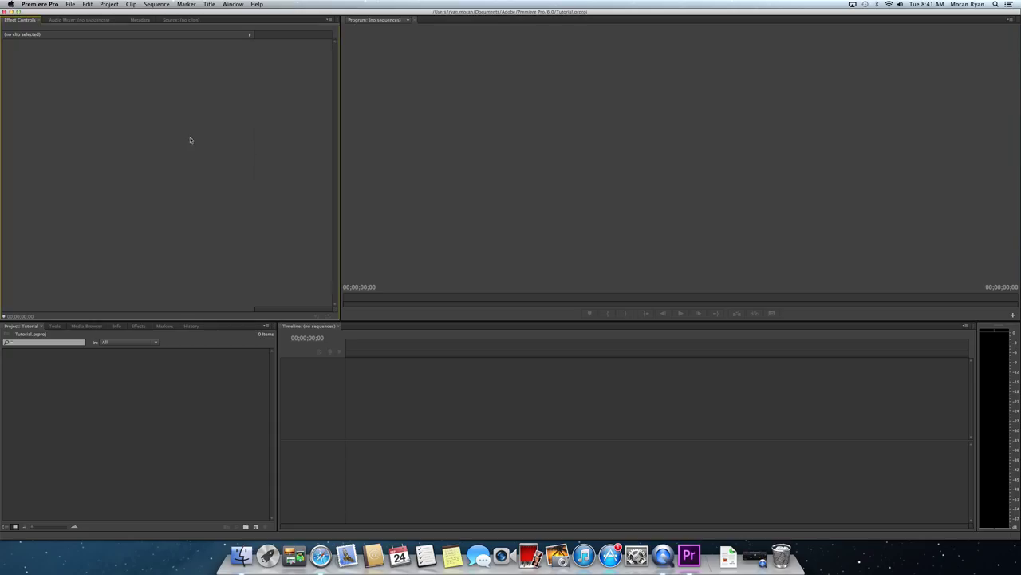
left_click(70, 5)
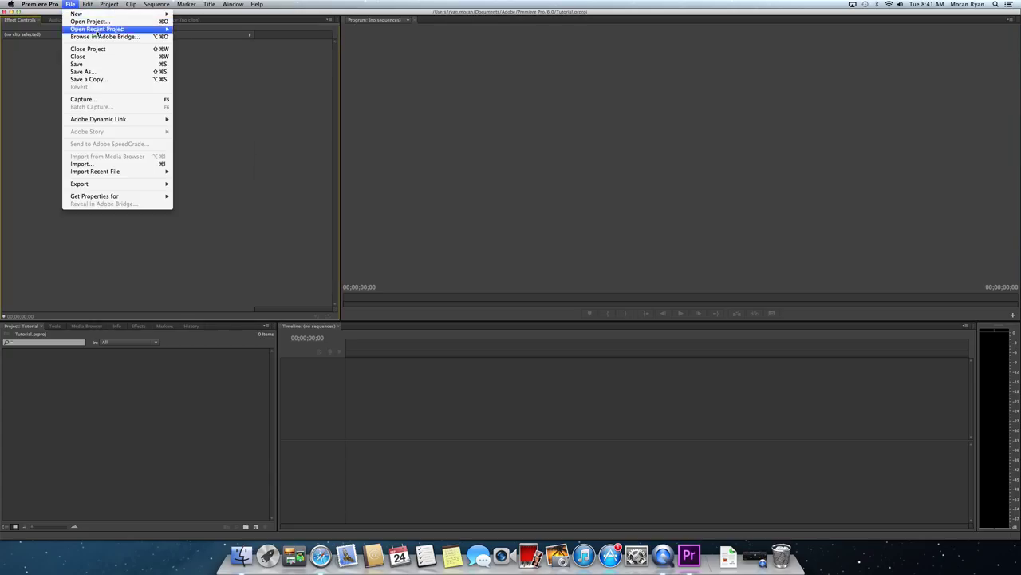
left_click(118, 165)
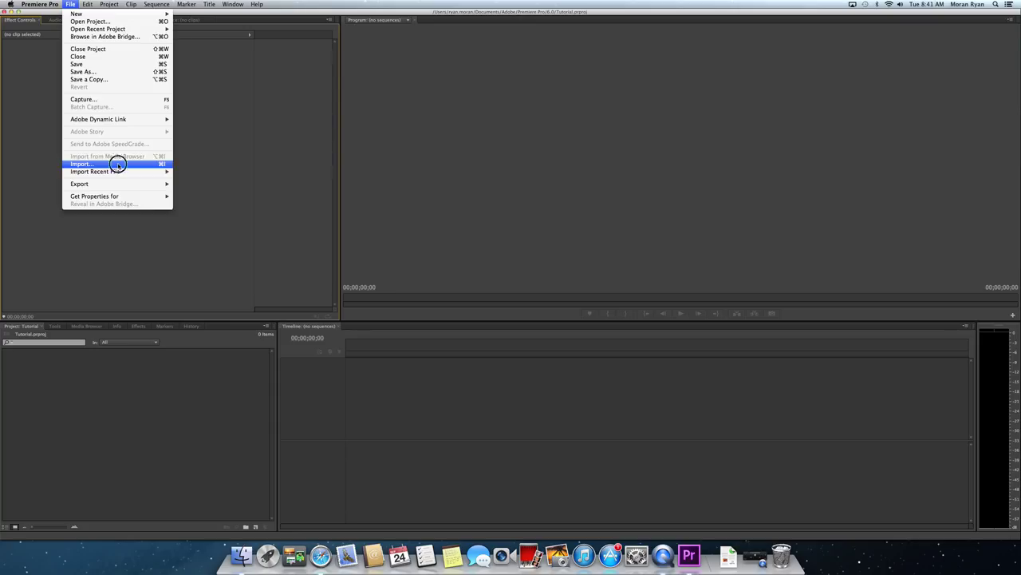
left_click(409, 156)
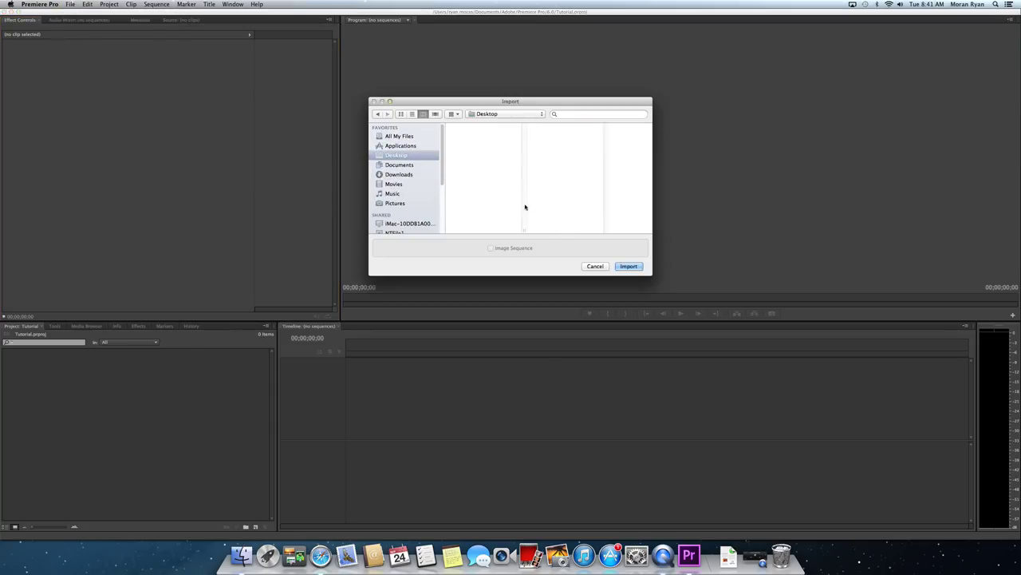
left_click(594, 266)
key("XF86AudioLowerVolume")
key("XF86AudioLowerVolume")
key("XF86AudioLowerVolume")
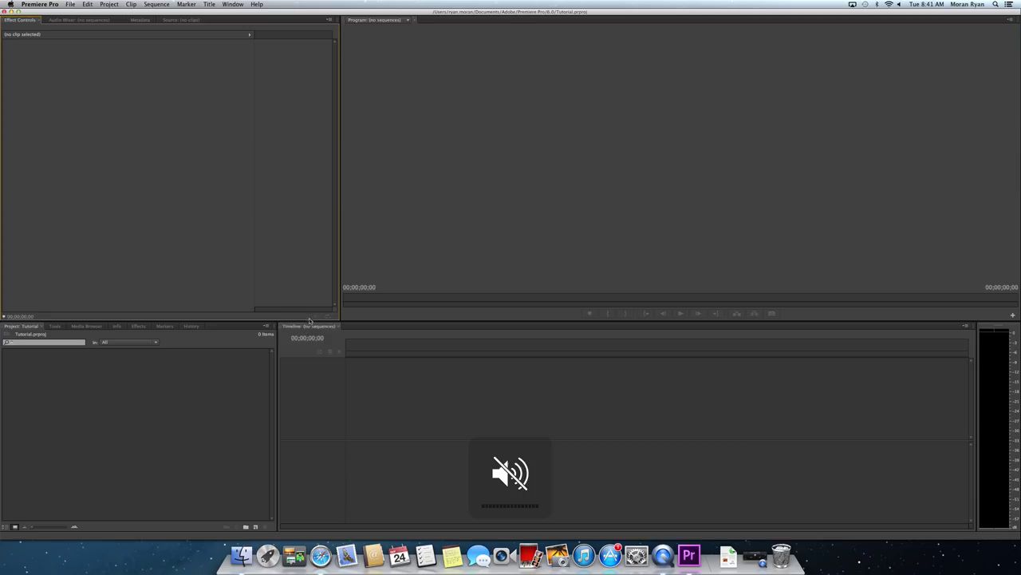
- Play the fifth Photo Booth movie and reveal its file in the Pictures folder in Finder
left_click(530, 555)
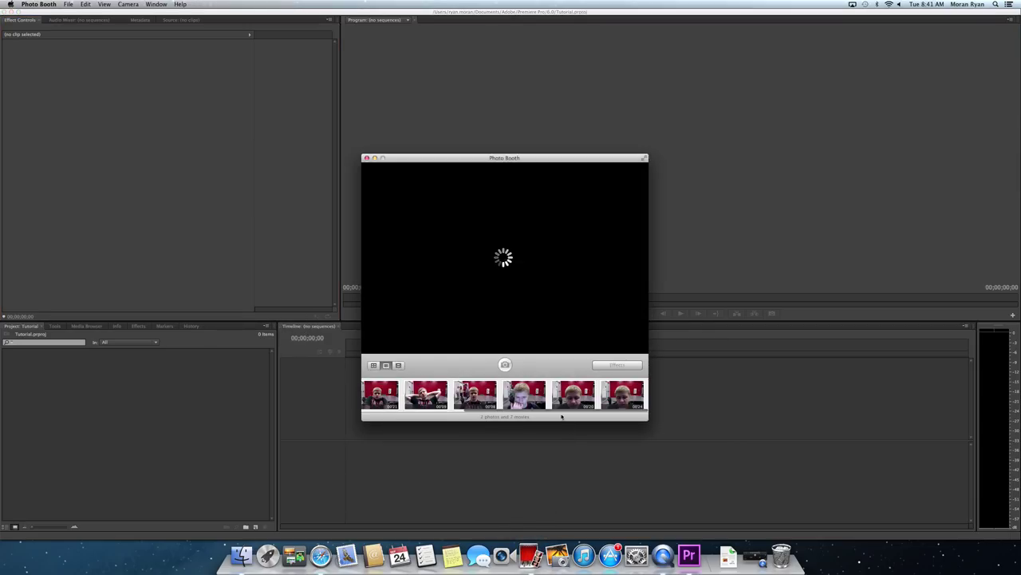
left_click(564, 399)
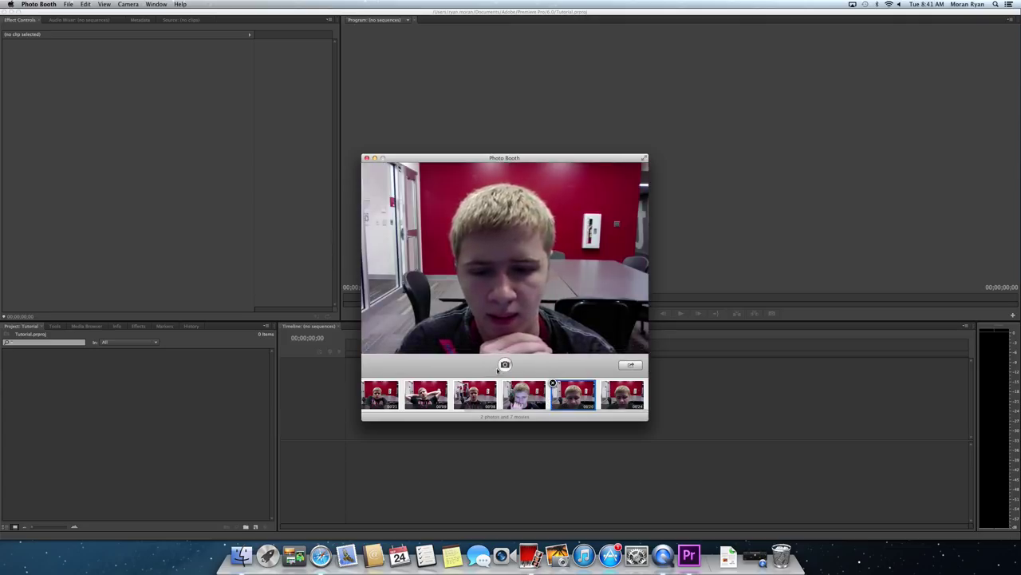
key("space")
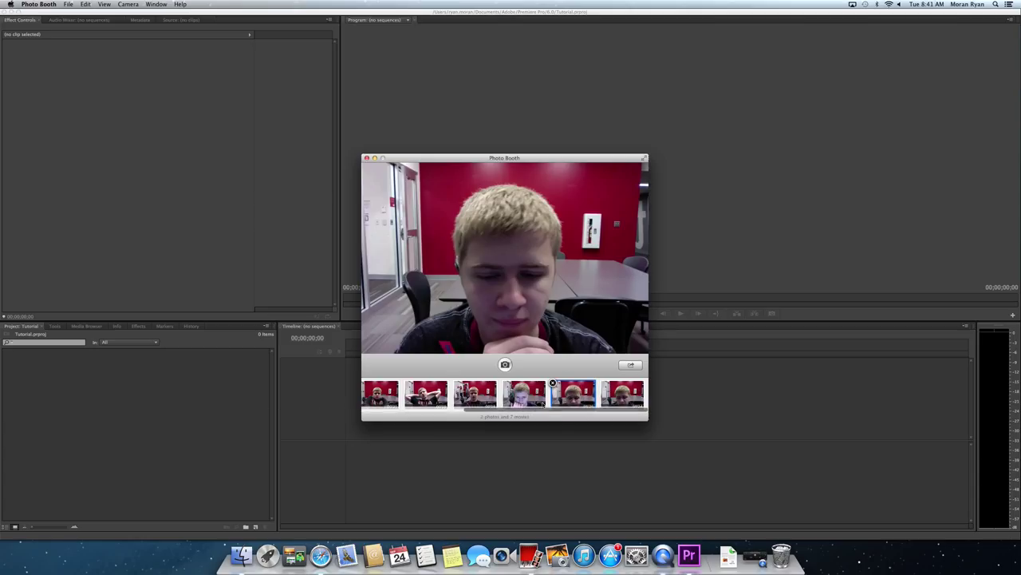
right_click(572, 394)
left_click(590, 398)
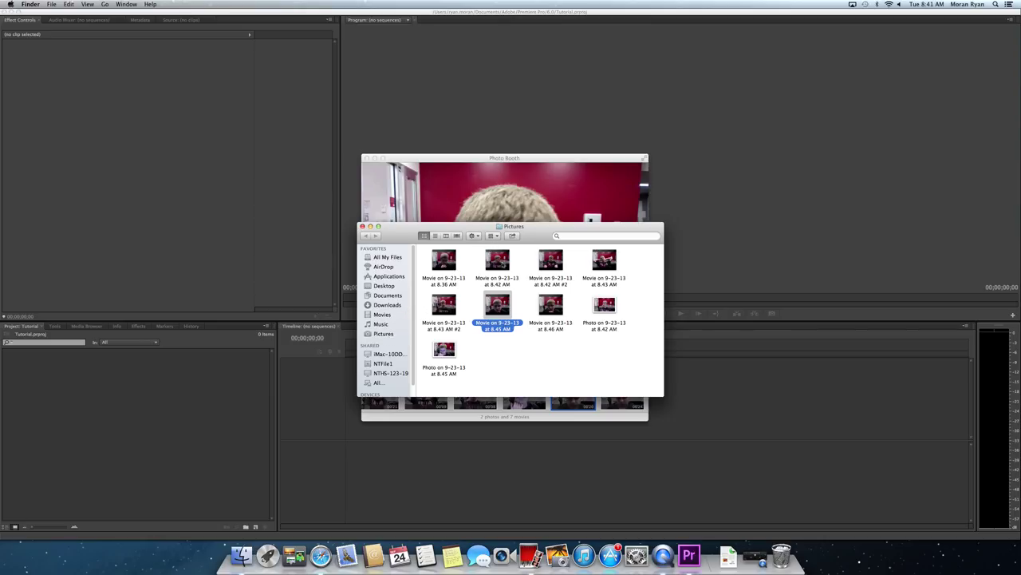
- Drag both webcam movies into the Tutorial project, closing the Pictures window and Photo Booth
mouse_move(502, 312)
left_click_drag(502, 312, 180, 414)
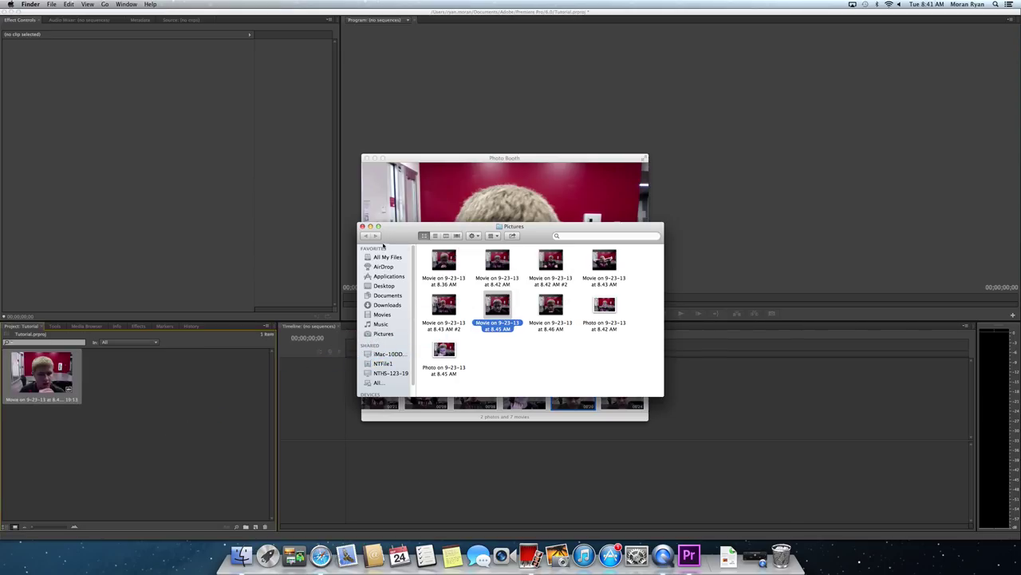
left_click(363, 226)
left_click_drag(622, 394, 279, 373)
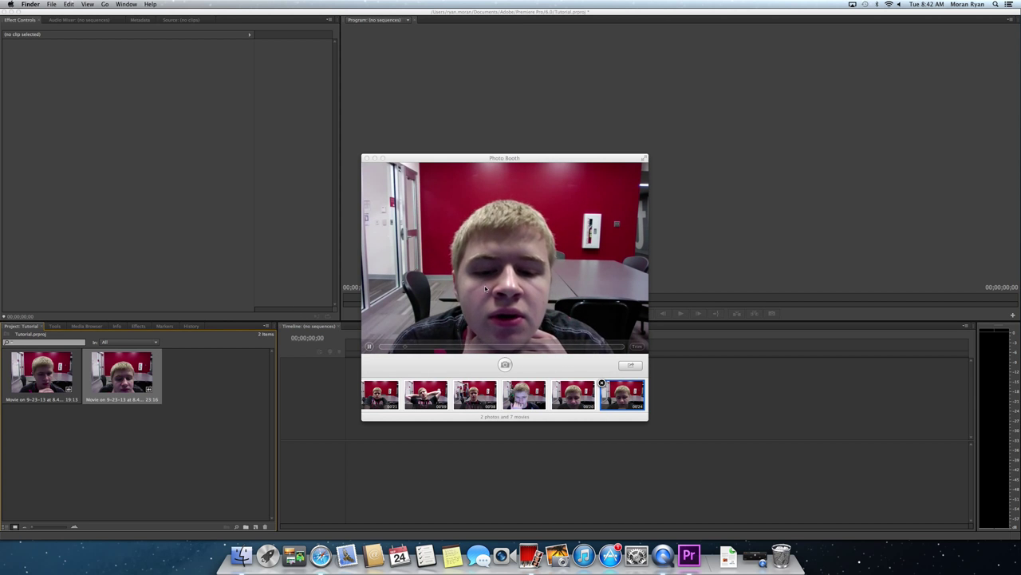
left_click(366, 158)
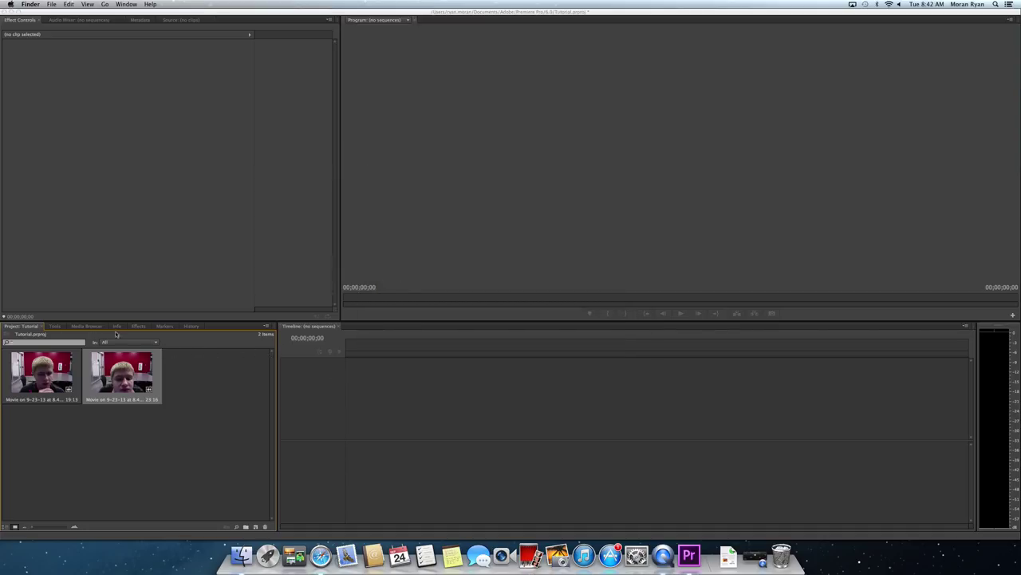
- Reorder the Project panel so the 23:16 clip comes before the 19:13 clip
left_click(69, 384)
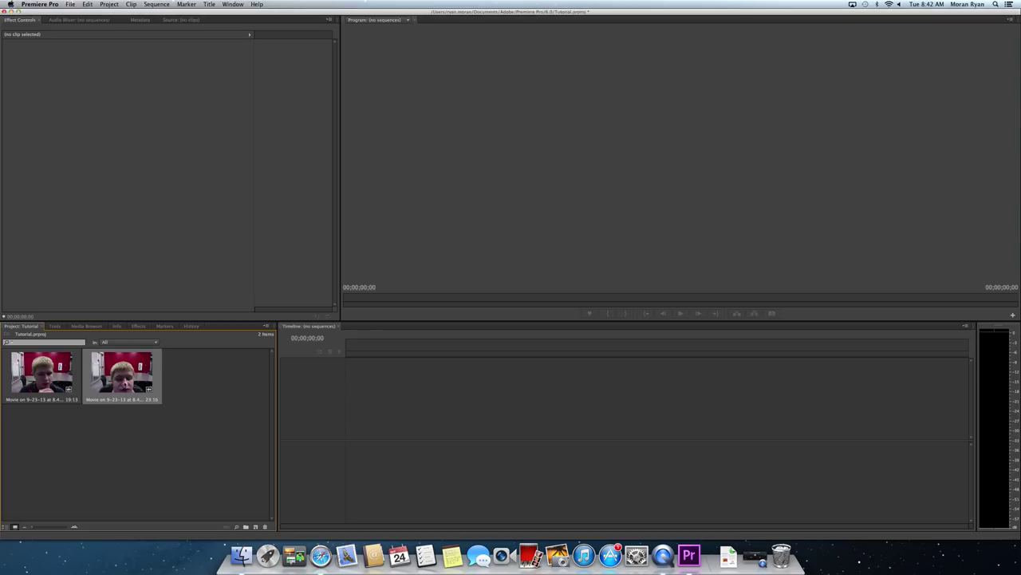
left_click(48, 375)
left_click_drag(212, 391, 213, 391)
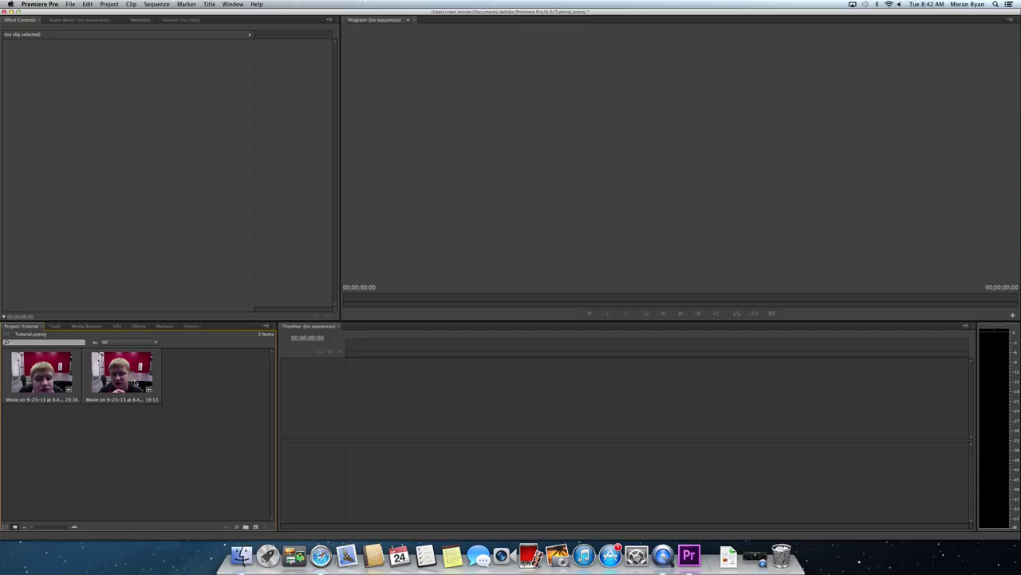
- Make a new sequence from the 19:13 clip and park the playhead at 00:00:07:12
right_click(136, 383)
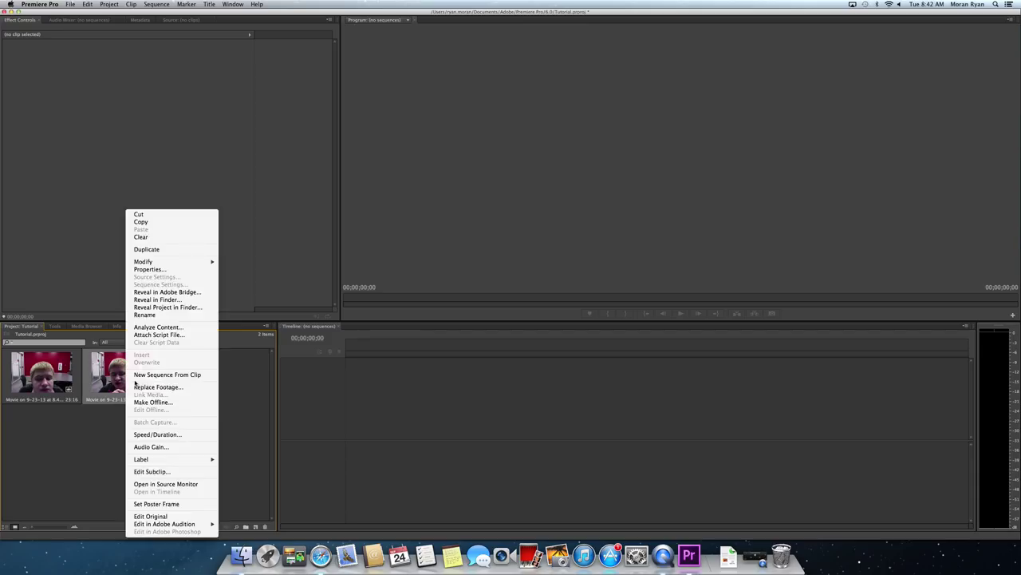
left_click(139, 375)
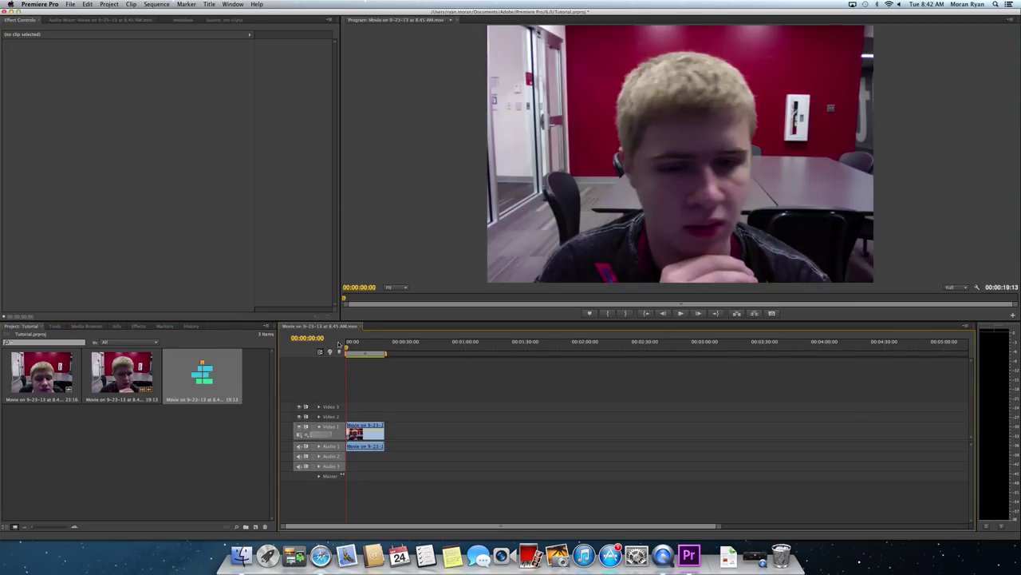
left_click(349, 344)
left_click(367, 347)
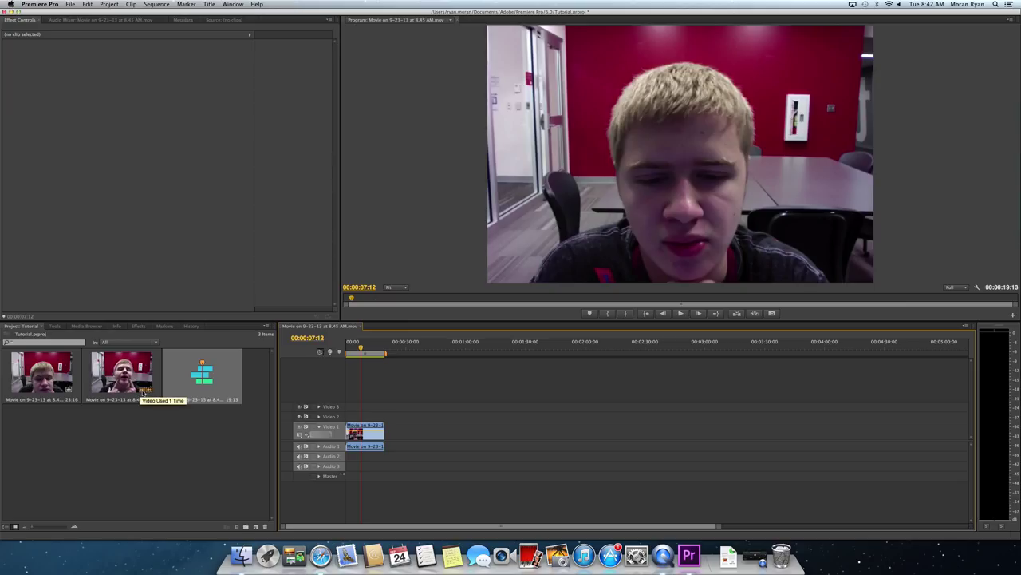
- Delete an accidental duplicate of the 19:13 clip, then append the 23:16 clip after it on Video 1
left_click_drag(144, 391, 381, 436)
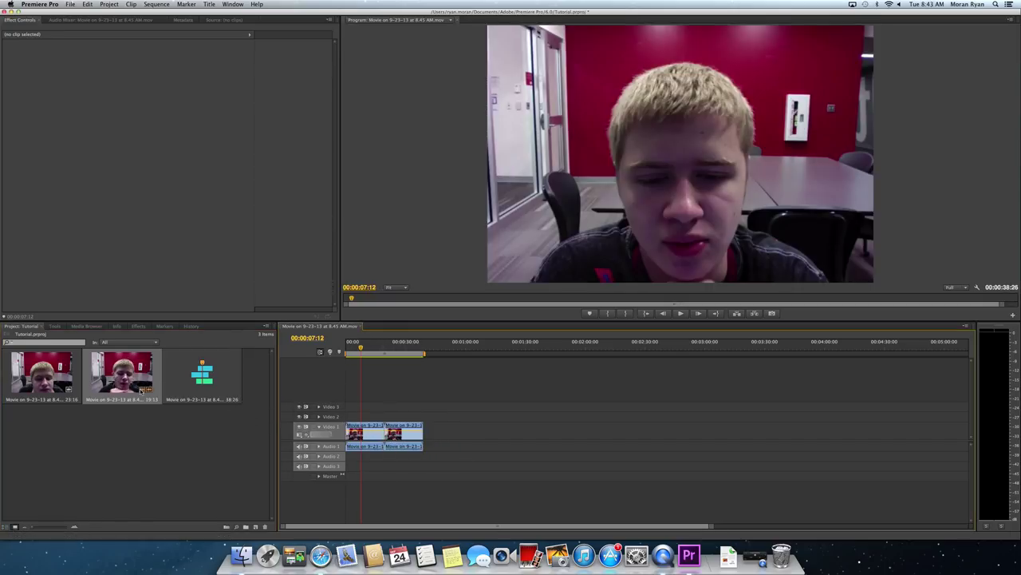
mouse_move(142, 389)
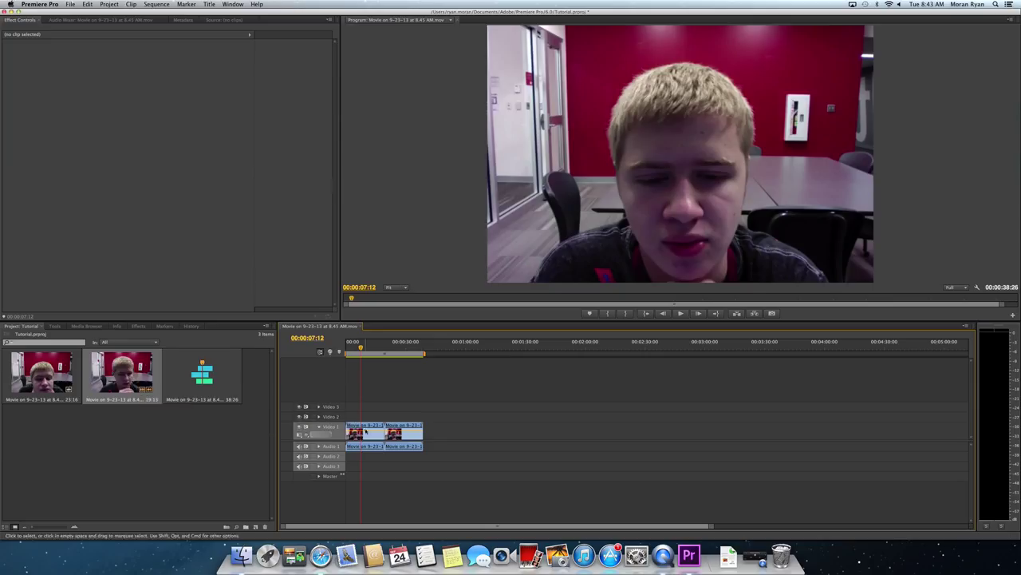
left_click(395, 437)
key("Delete")
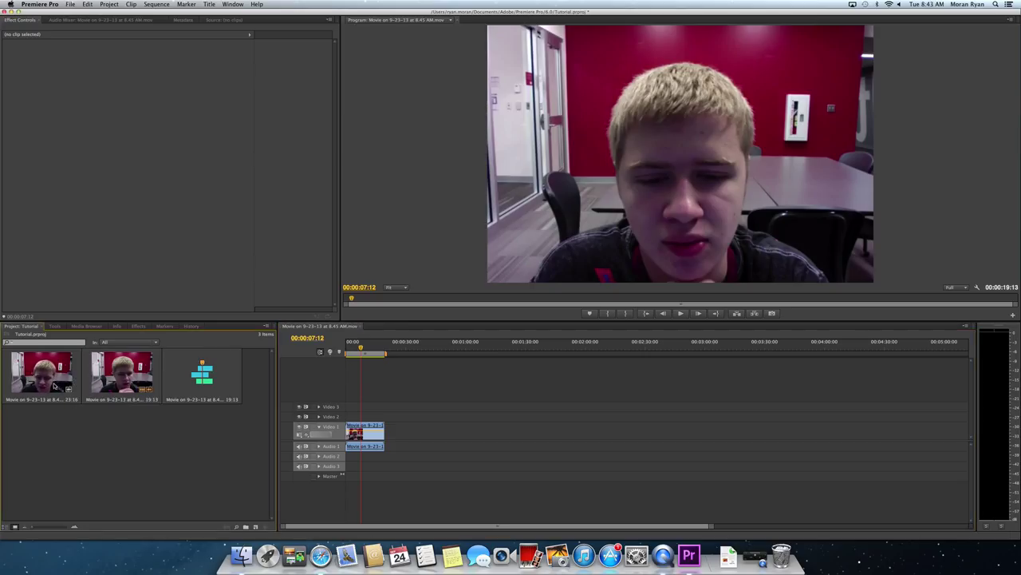
left_click_drag(44, 375, 288, 424)
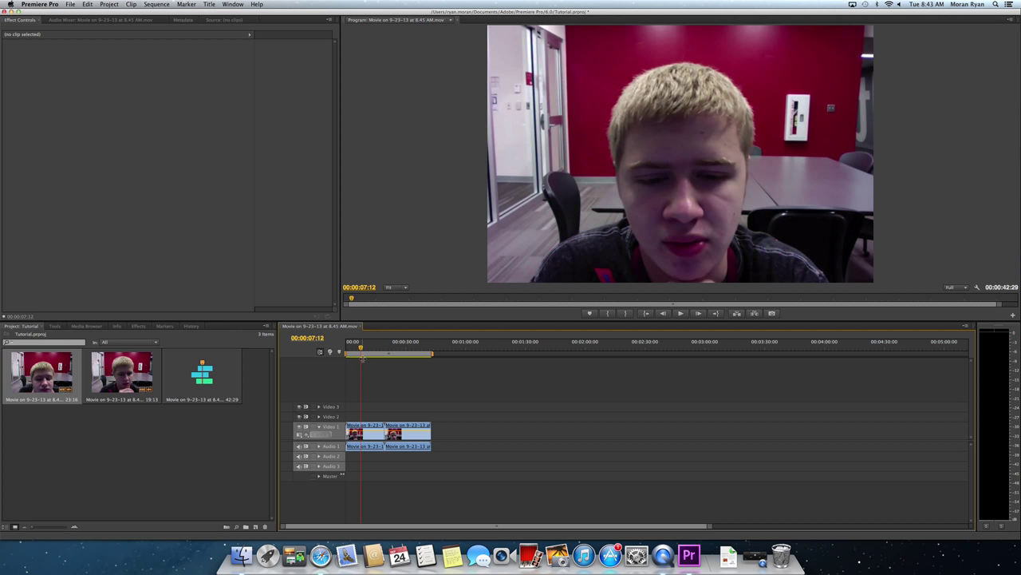
left_click_drag(363, 348, 393, 352)
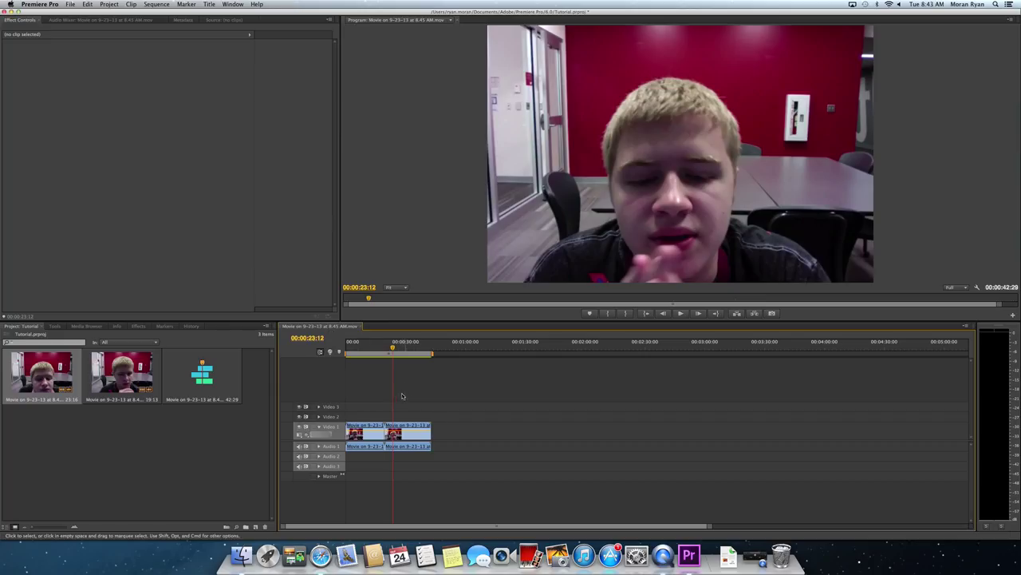
- Drag the 23:16 clip from Video 1 up to Video 2/Audio 2, scrubbing to about 00:00:19:00 to check
left_click_drag(412, 430, 414, 425)
left_click(357, 421)
mouse_move(412, 438)
left_mouse_down()
mouse_move(414, 419)
mouse_move(415, 457)
left_mouse_up()
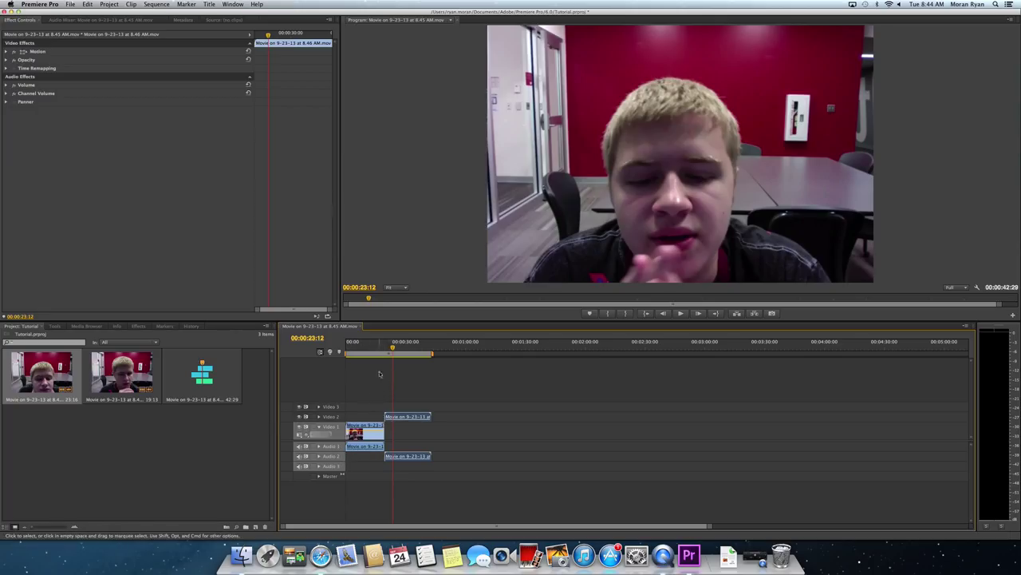
left_click_drag(352, 345, 392, 346)
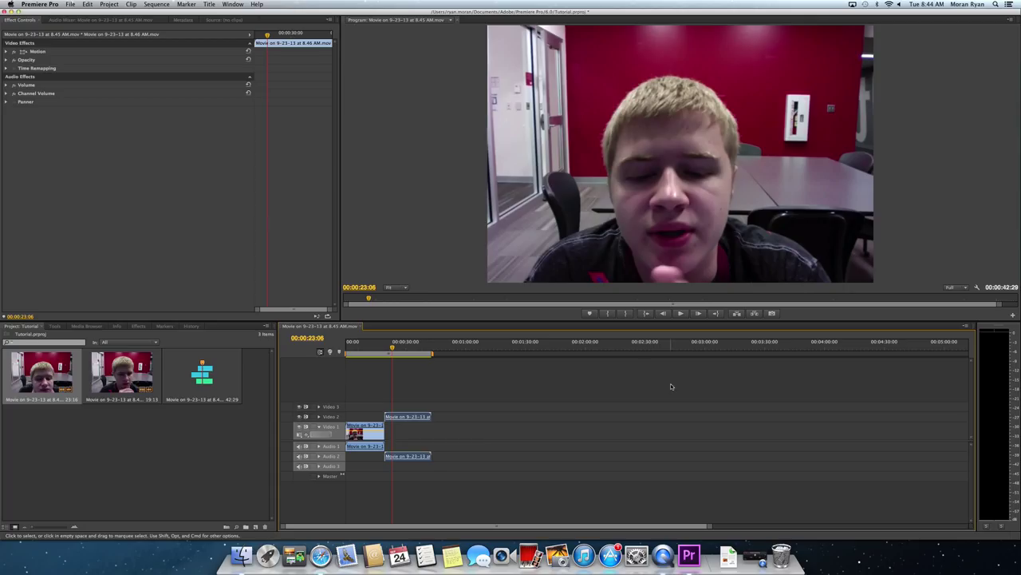
mouse_move(412, 352)
left_mouse_down()
mouse_move(386, 348)
mouse_move(403, 348)
left_mouse_up()
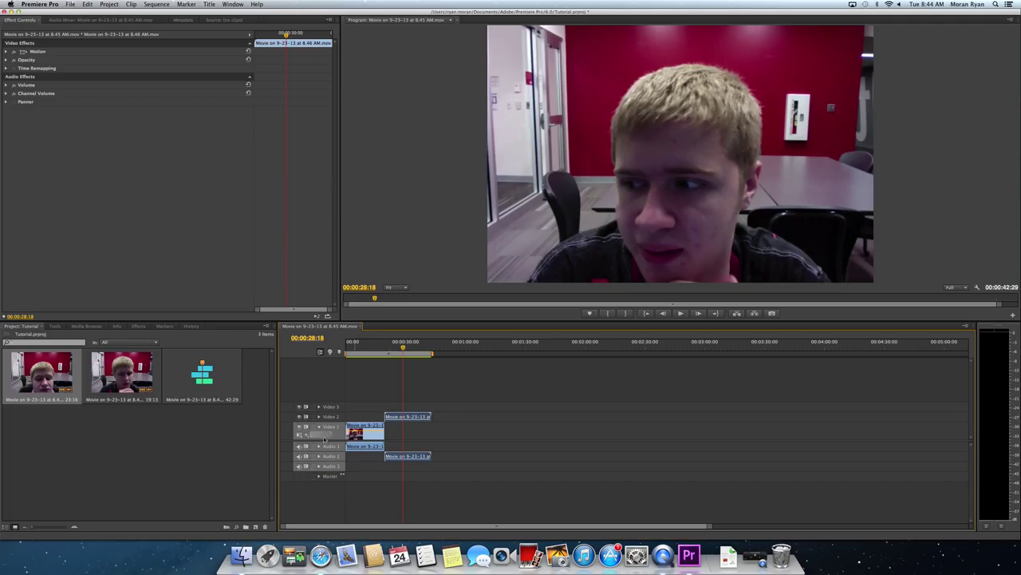
left_click(364, 351)
mouse_move(366, 354)
left_mouse_down()
mouse_move(388, 352)
mouse_move(356, 351)
mouse_move(371, 355)
left_mouse_up()
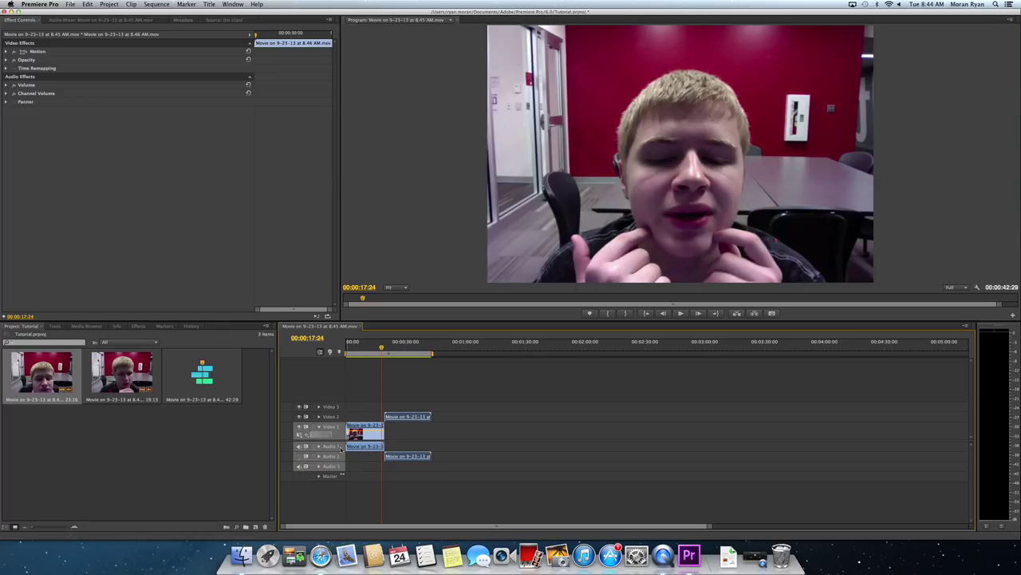
left_click(368, 352)
key("space")
key("space")
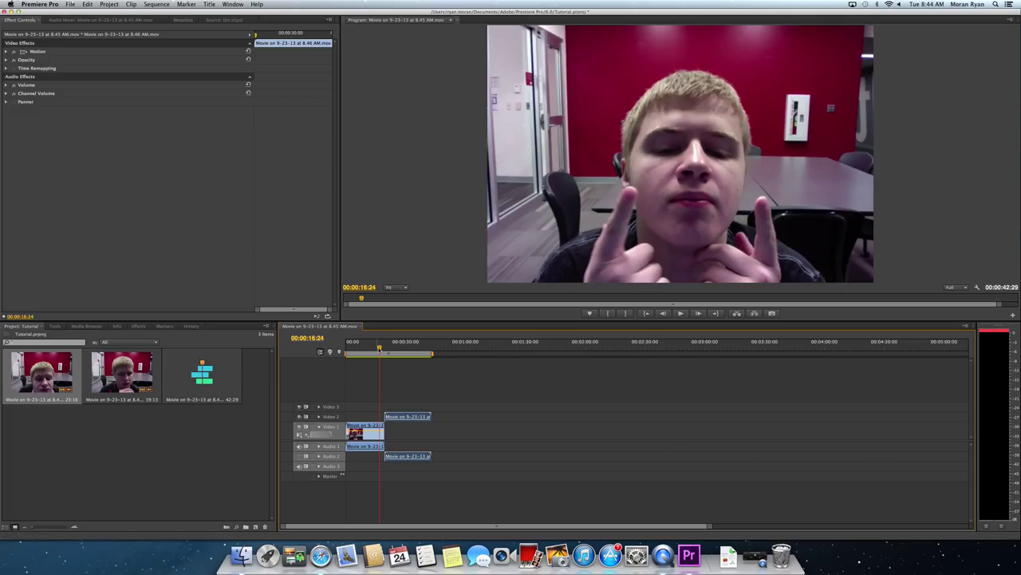
left_click_drag(380, 345, 402, 353)
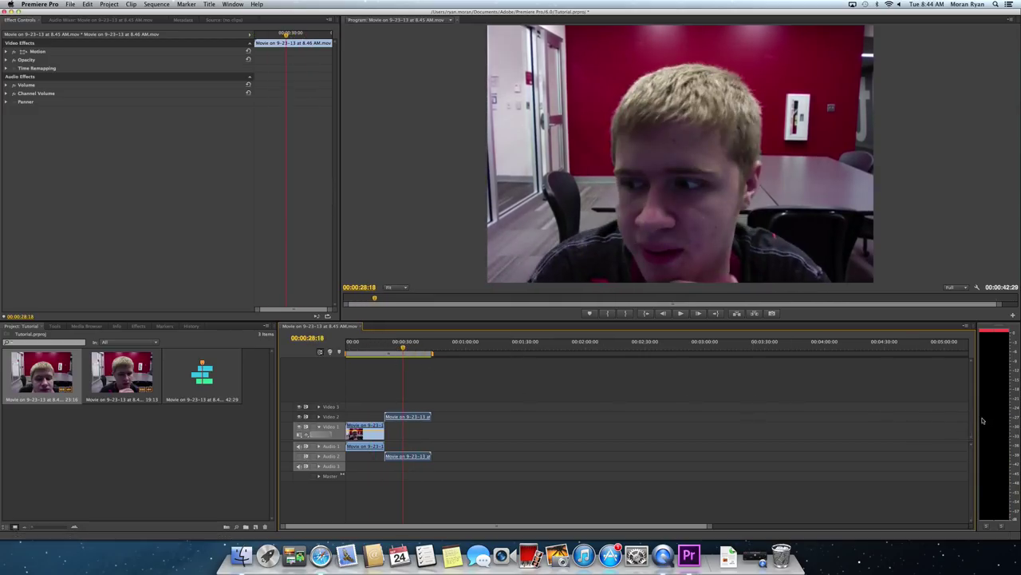
scroll(446, 425, "right", 1)
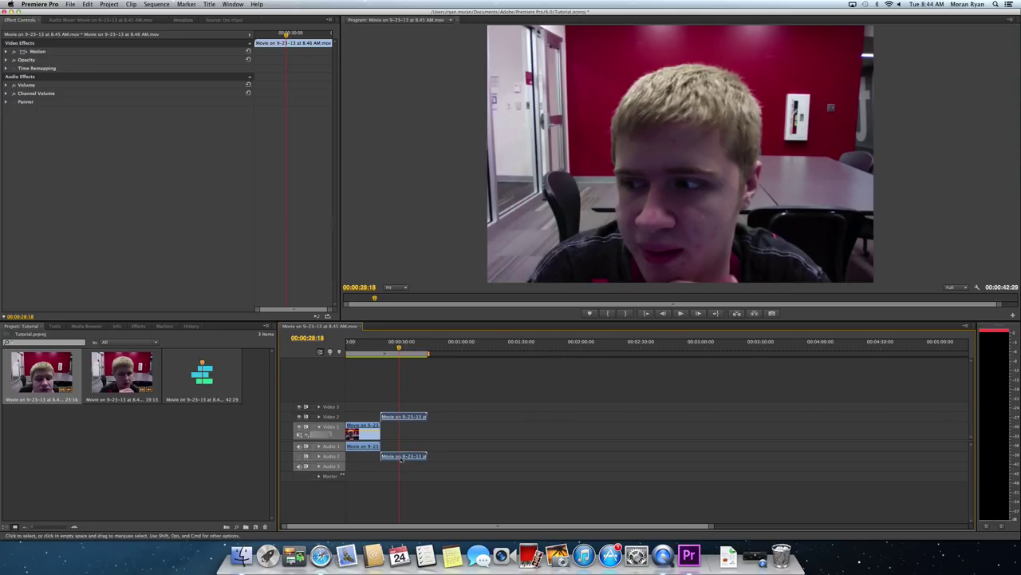
left_click_drag(400, 348, 404, 349)
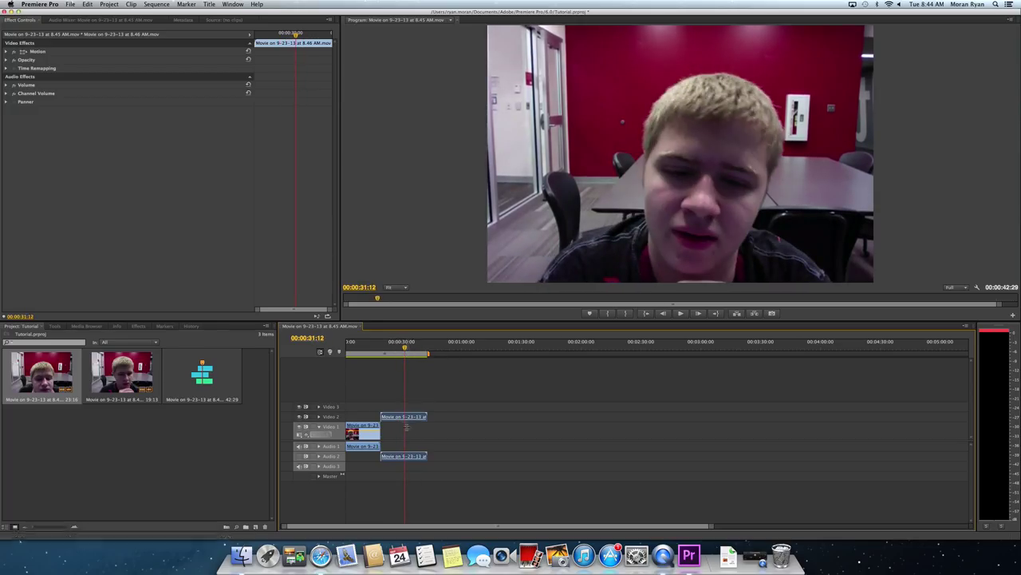
left_click_drag(411, 456, 435, 456)
left_click(439, 459)
left_click(416, 459)
left_click(427, 457)
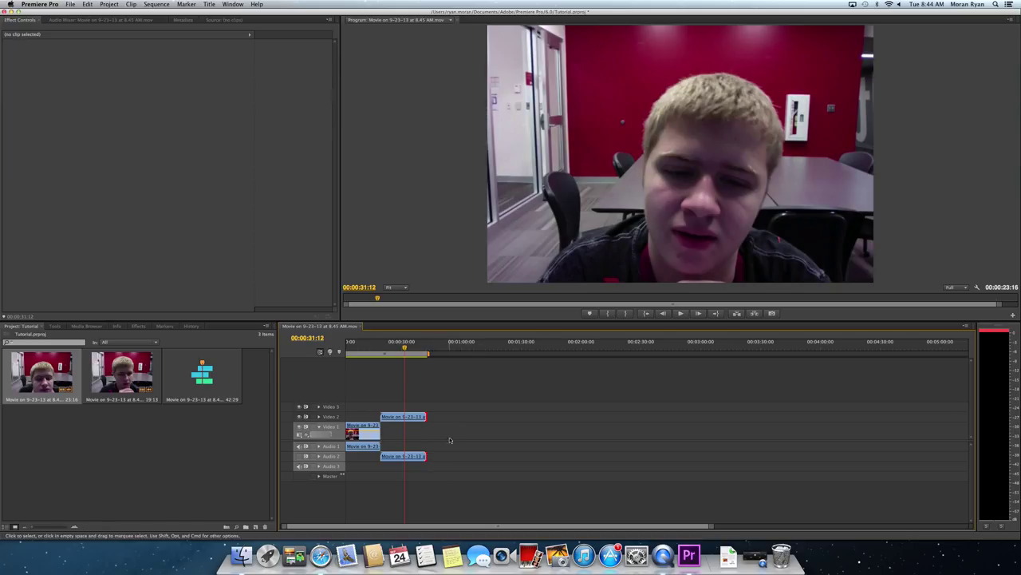
left_click(412, 456)
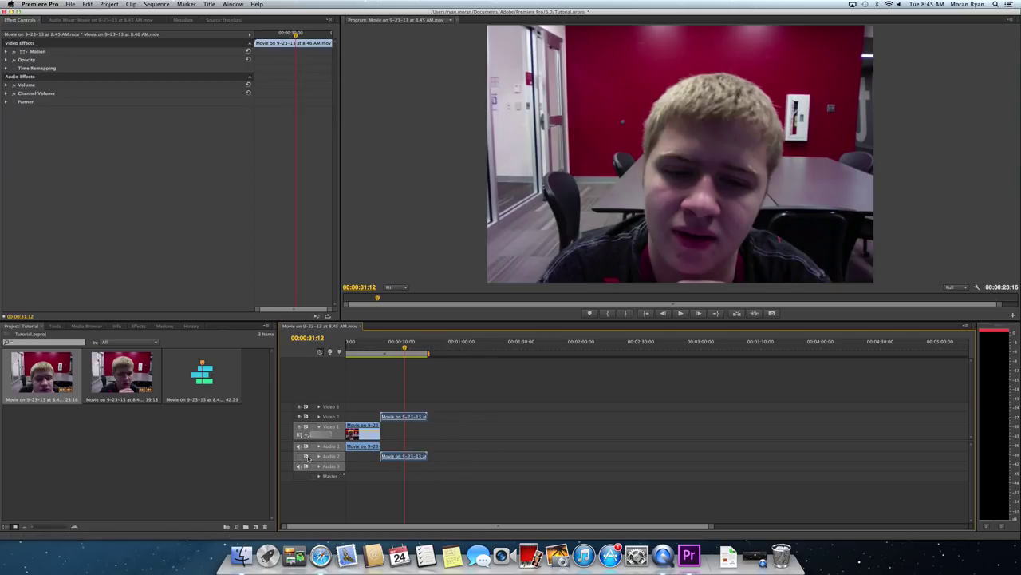
left_click_drag(404, 349, 382, 347)
key("space")
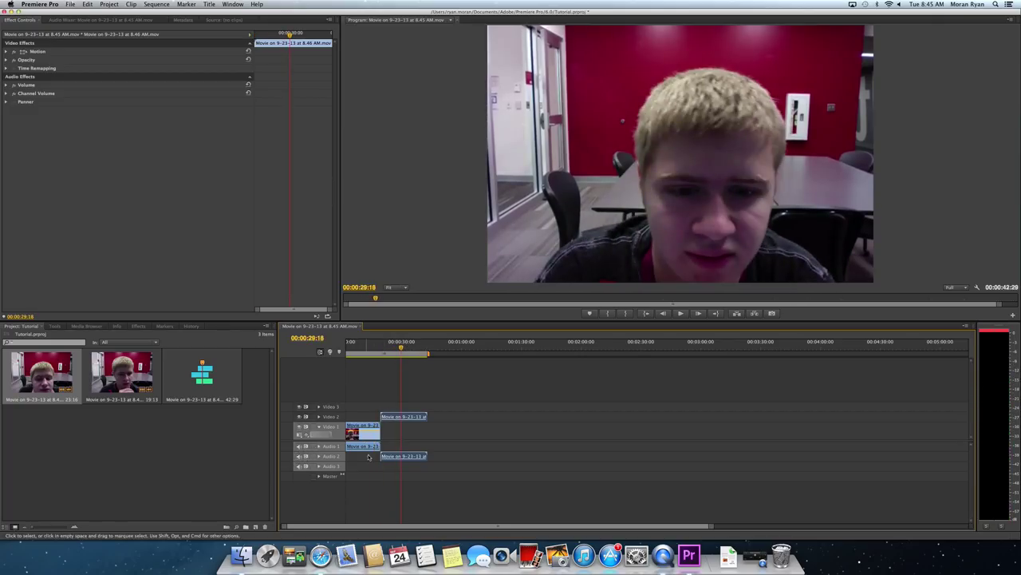
left_click(371, 345)
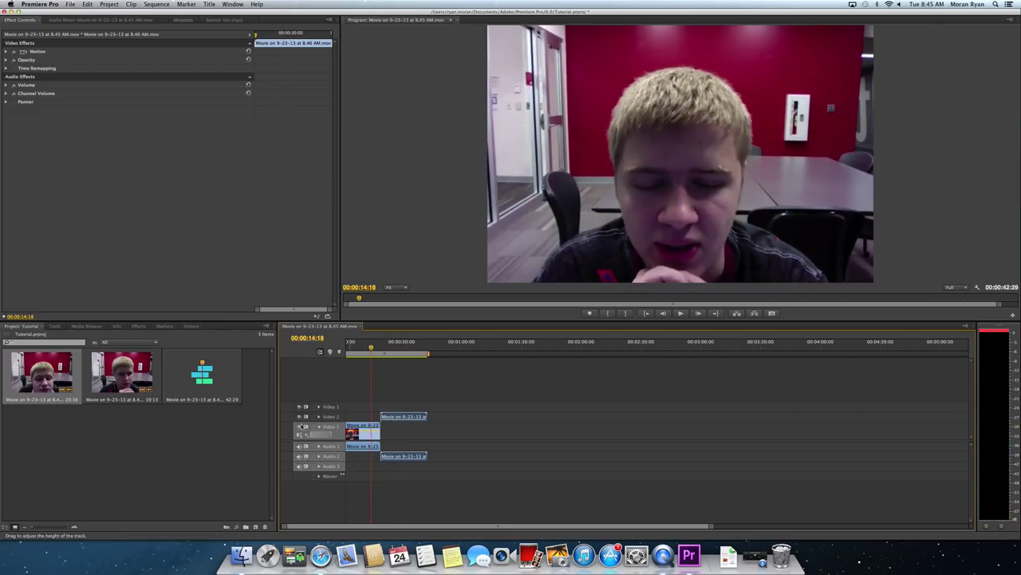
left_click_drag(359, 344, 355, 344)
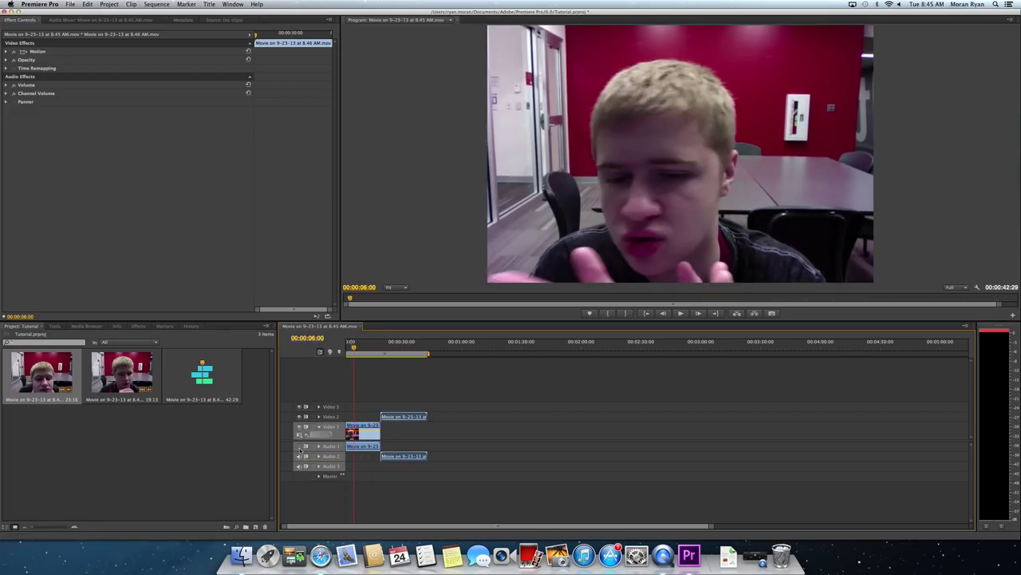
left_click_drag(354, 347, 360, 346)
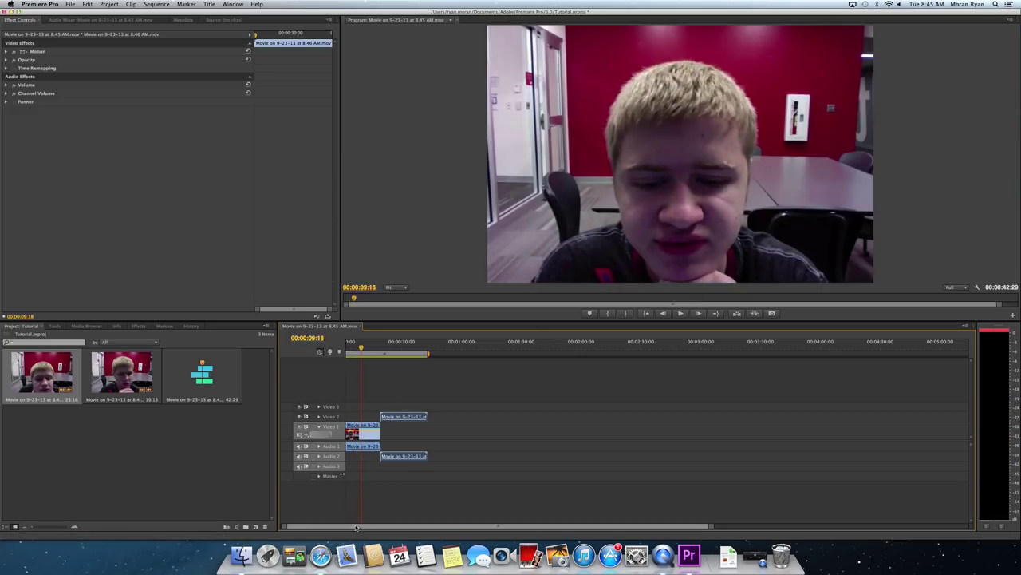
left_click(299, 428)
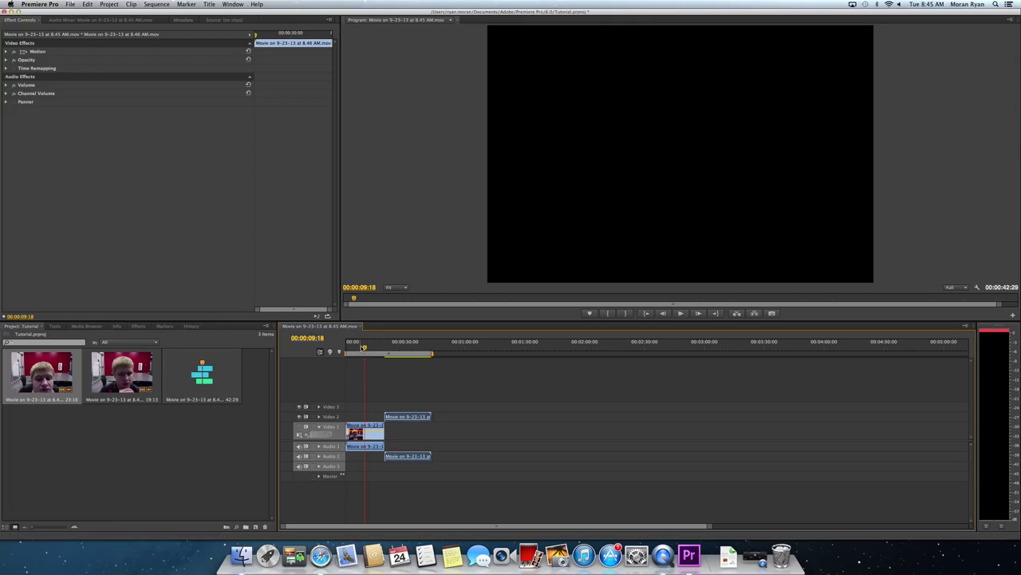
mouse_move(364, 344)
left_mouse_down()
mouse_move(401, 345)
mouse_move(358, 344)
left_mouse_up()
left_click(415, 348)
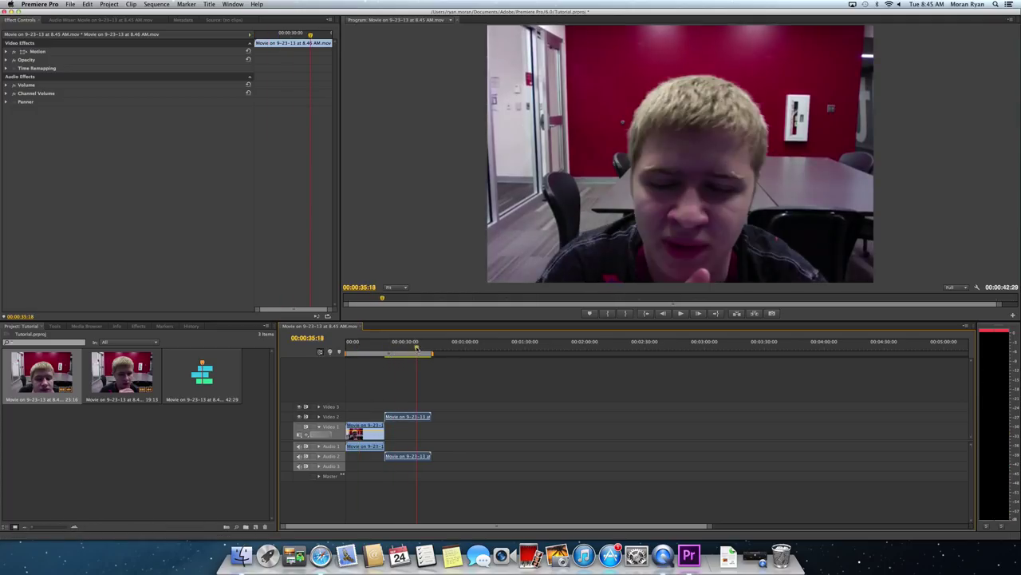
left_click(373, 343)
left_click_drag(373, 343, 352, 343)
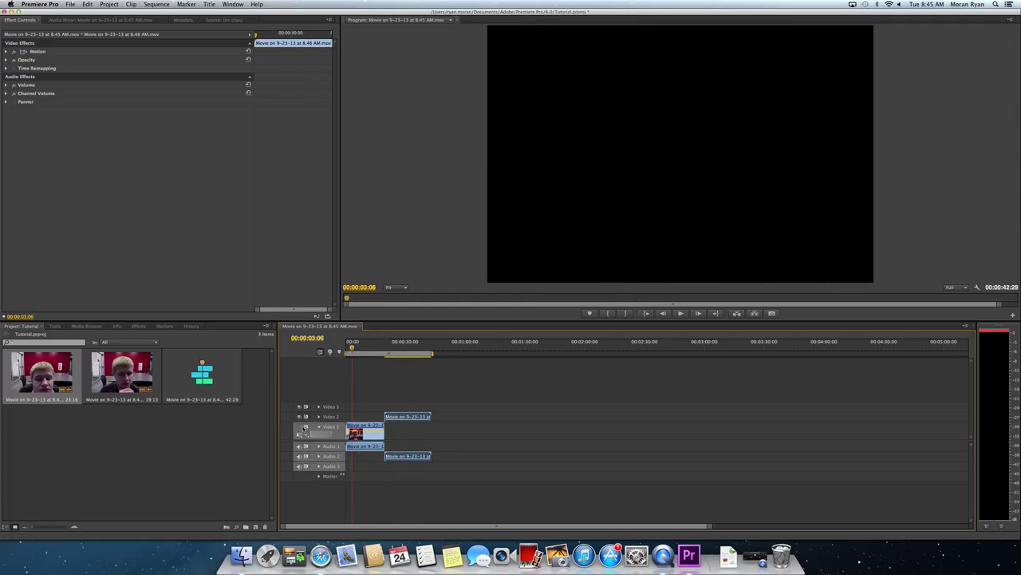
left_click(301, 426)
left_click(374, 346)
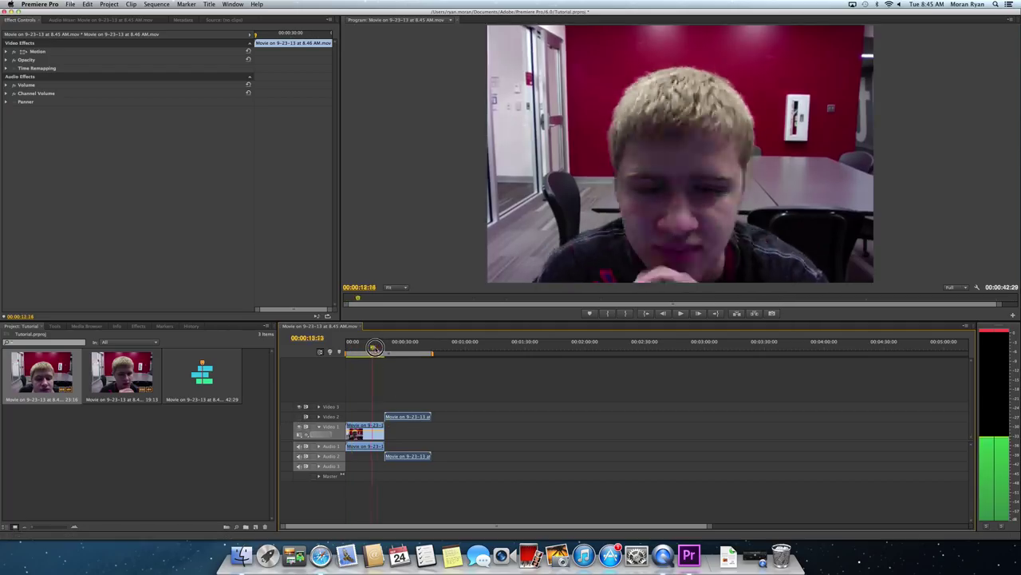
left_click_drag(375, 346, 411, 356)
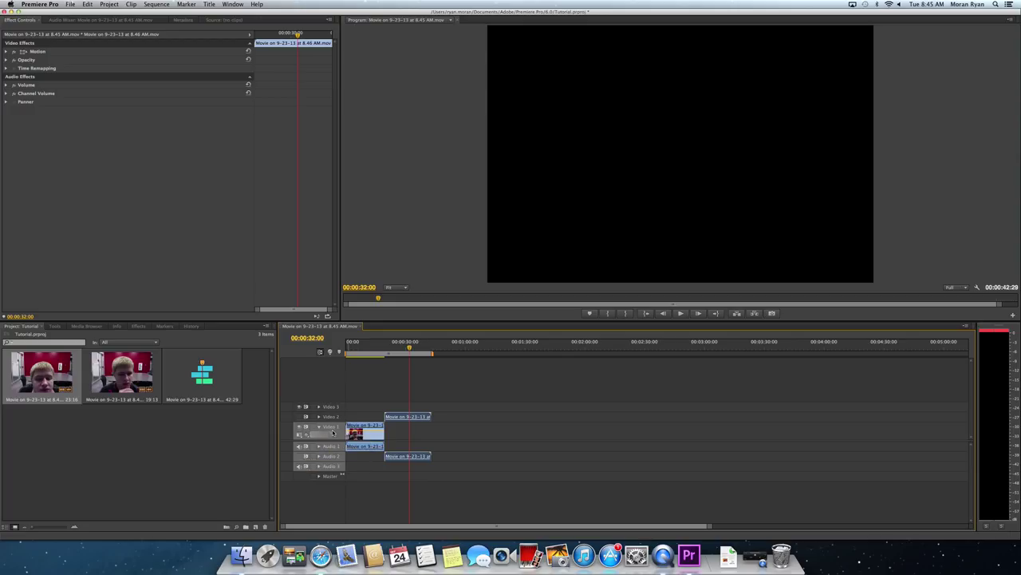
left_click(300, 415)
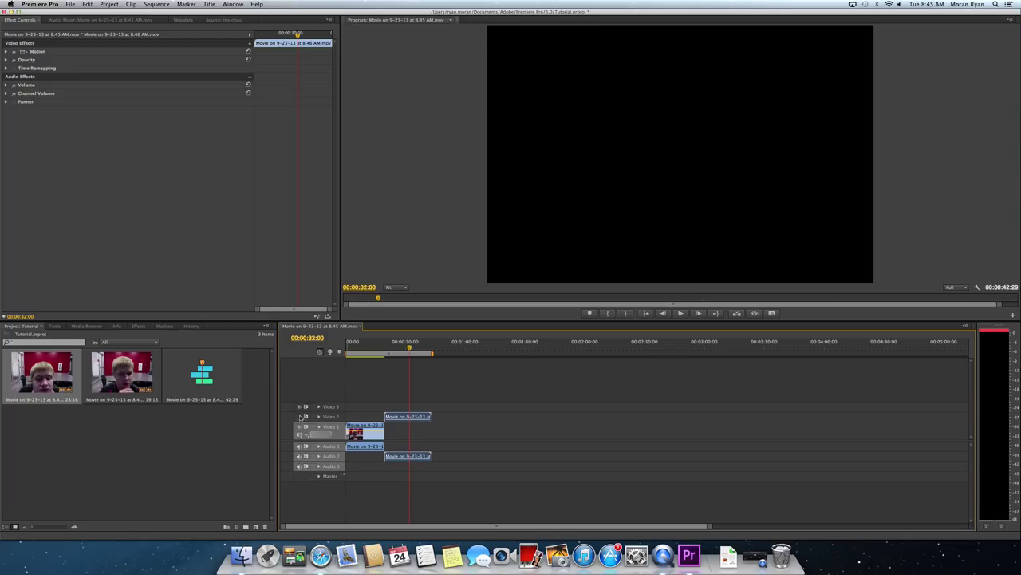